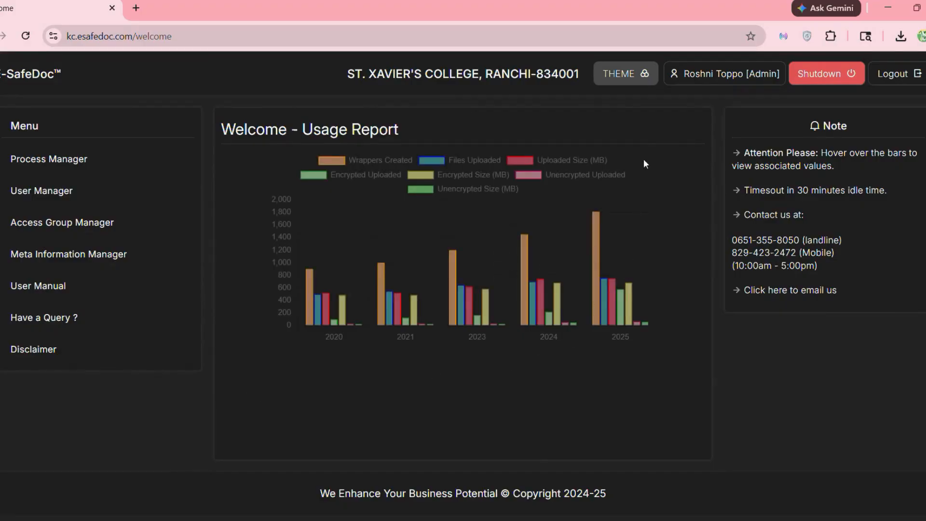
- Preview the light and green themes, return to the dark theme, and open the Process Manager
click(641, 78)
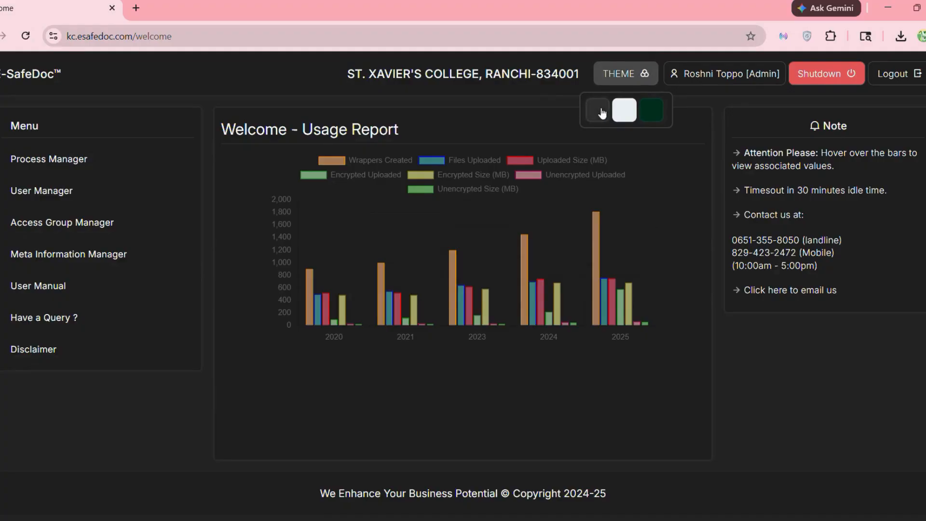
click(623, 111)
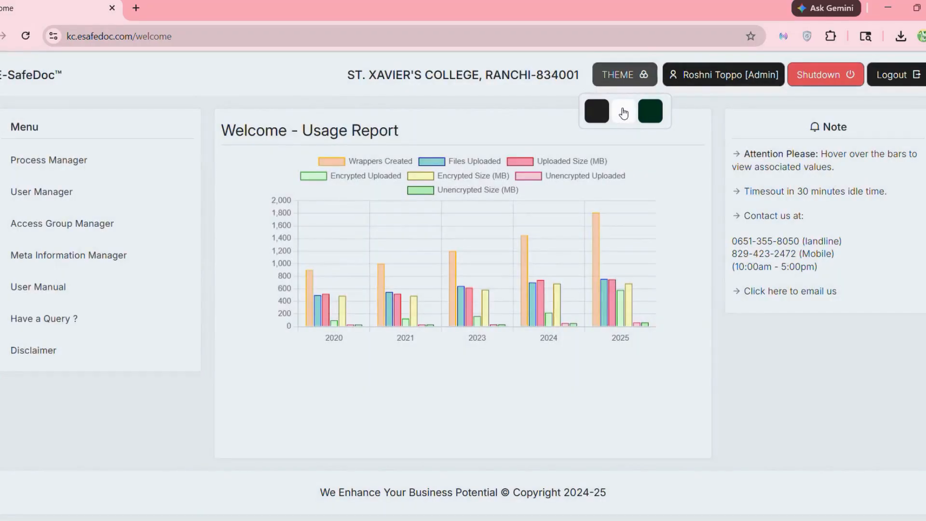
click(652, 110)
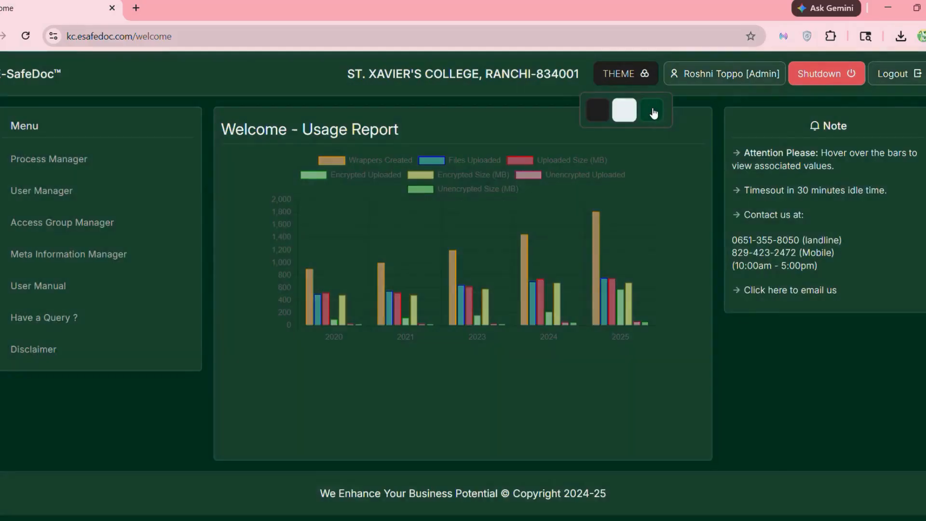
click(597, 111)
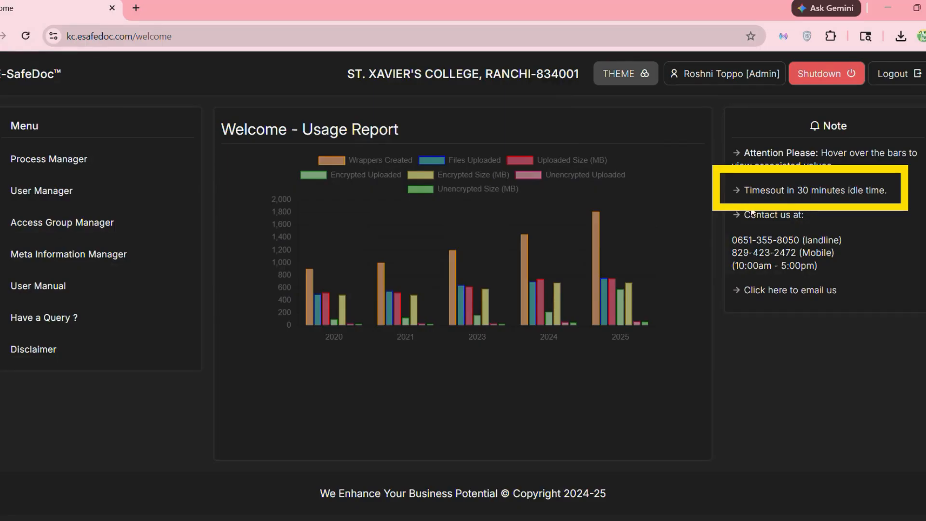
click(95, 170)
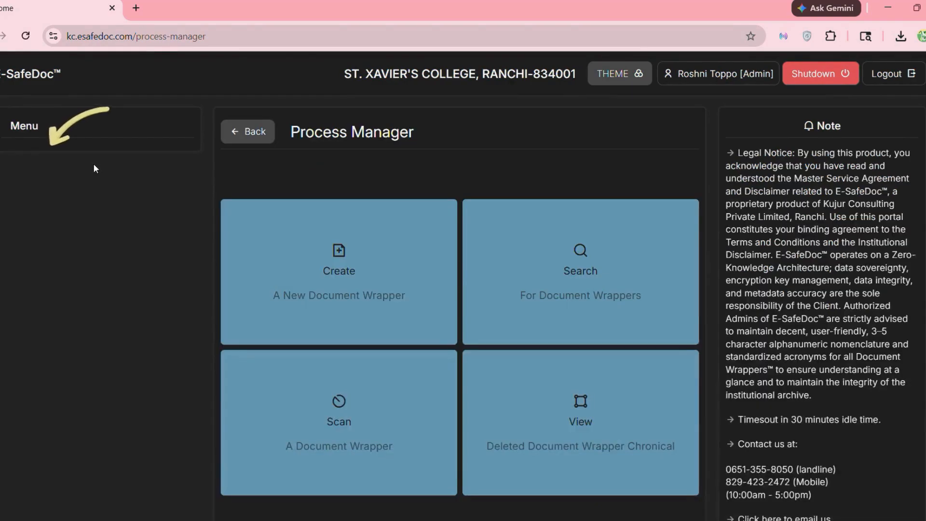
- Search wrappers with Document Year 2026 and the captcha, review the results, then go back
click(597, 313)
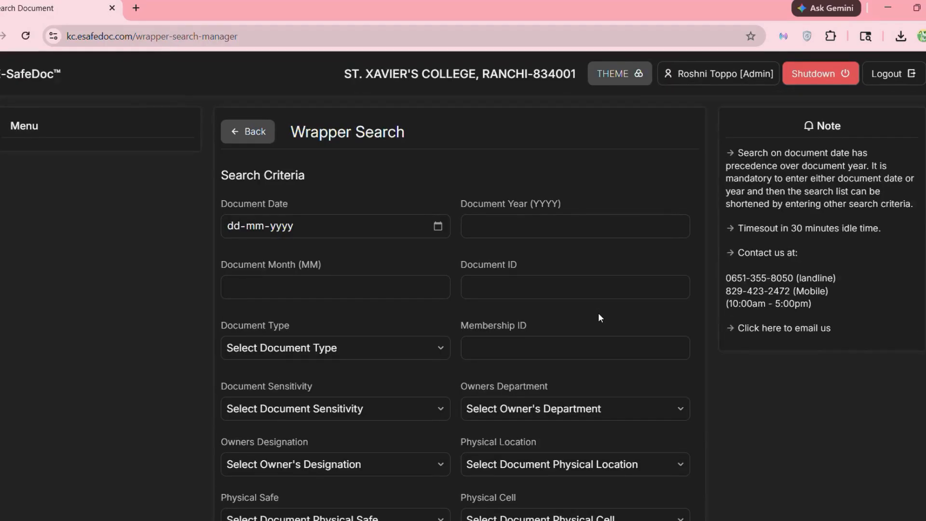
click(526, 228)
text(20)
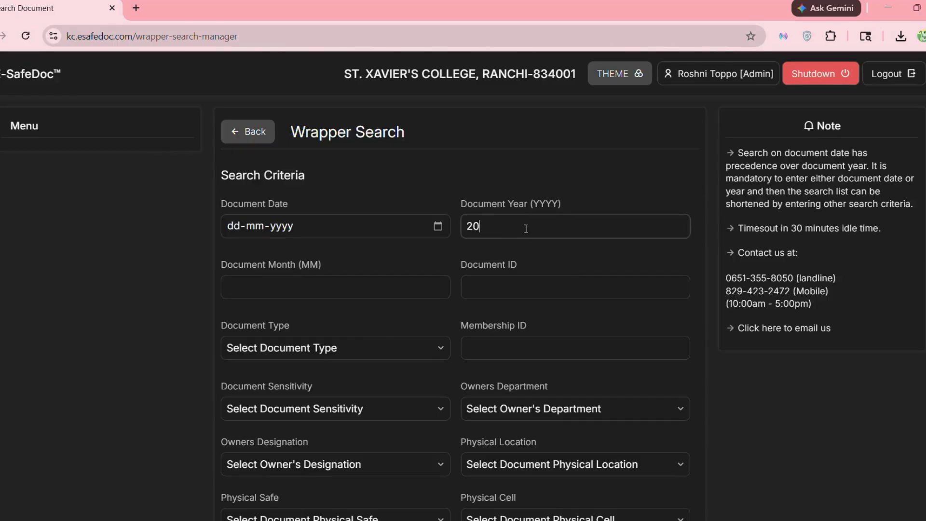
text(26)
scroll(525, 228, down, 4)
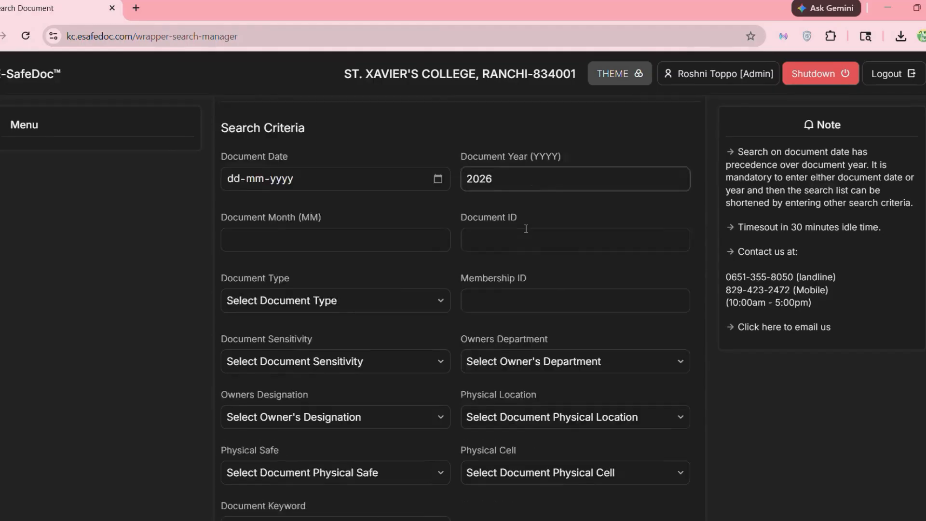
scroll(527, 232, down, 4)
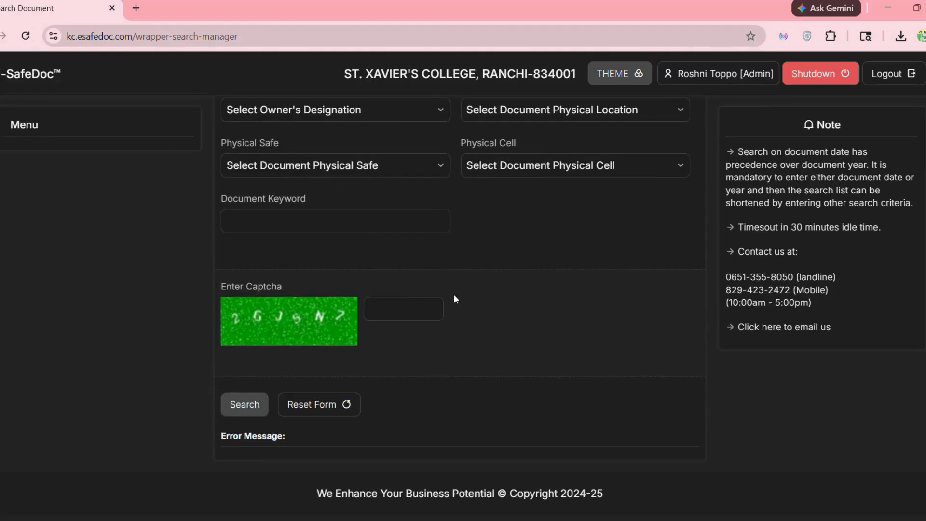
click(398, 302)
text(2GJSN7)
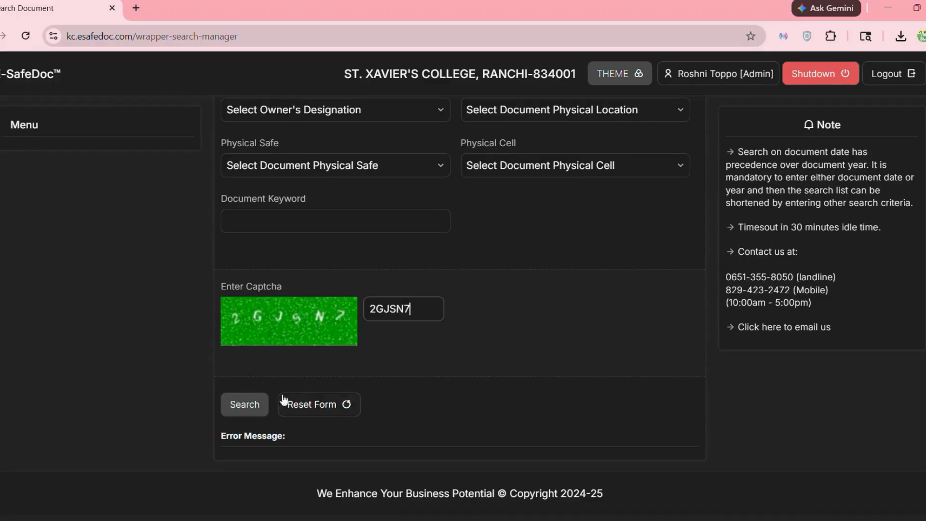
click(249, 404)
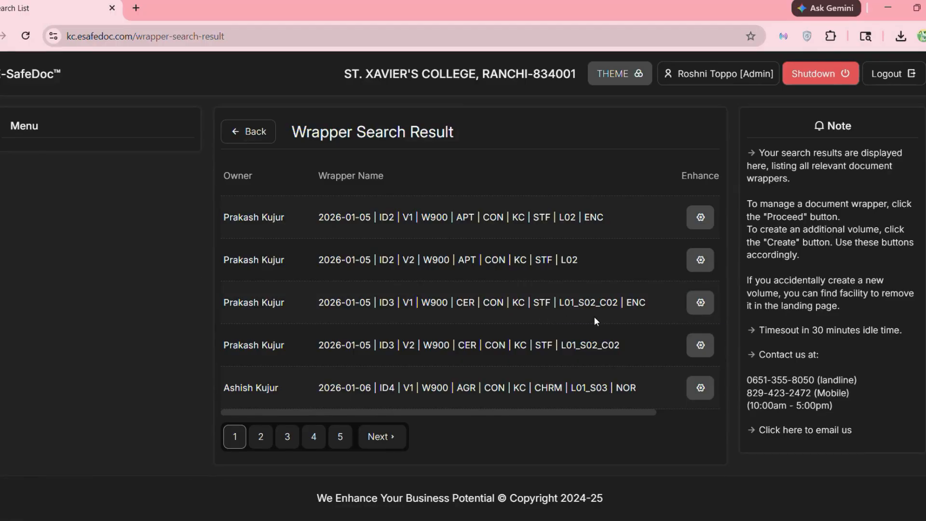
click(261, 137)
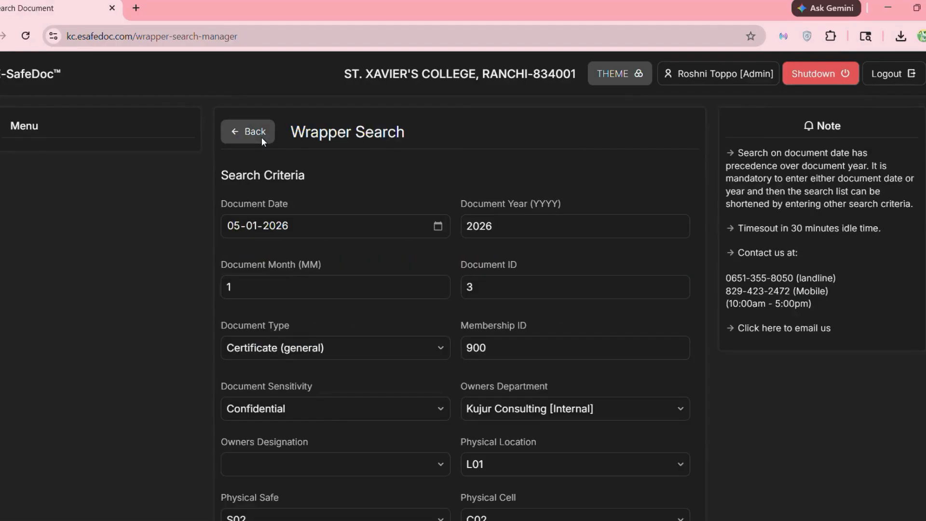
- Start a new wrapper dated 13-05-2026 with document type Article
click(262, 137)
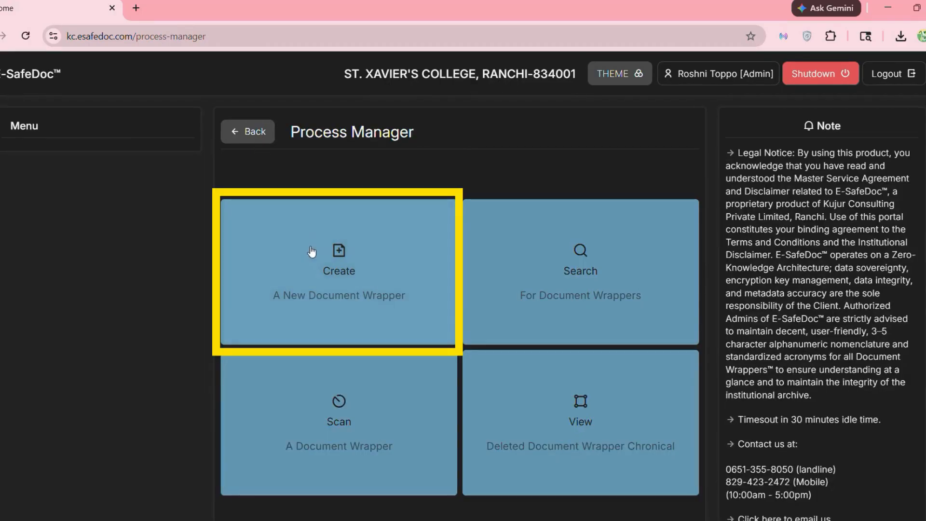
click(326, 262)
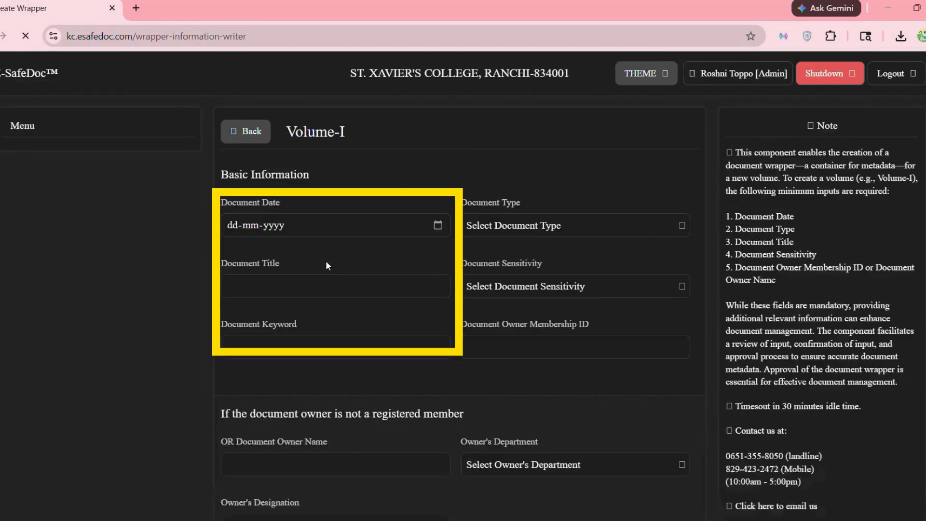
click(428, 224)
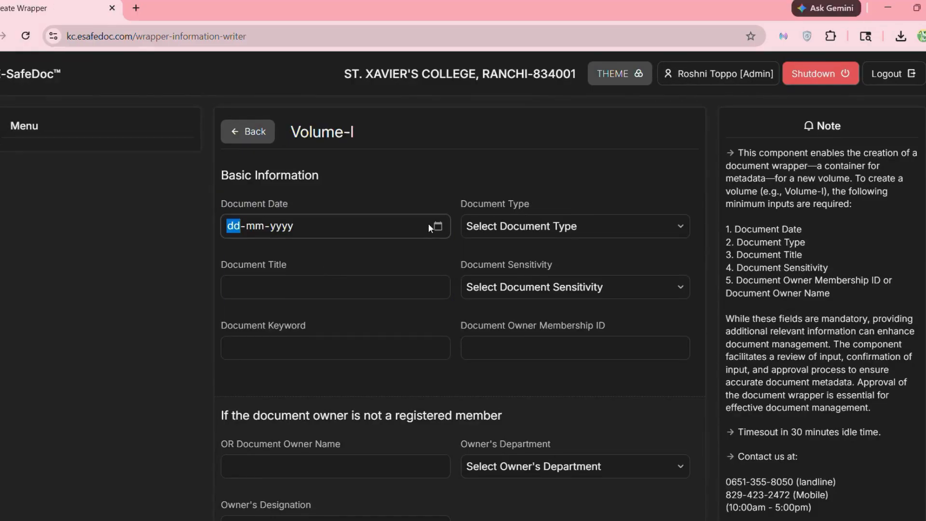
click(438, 226)
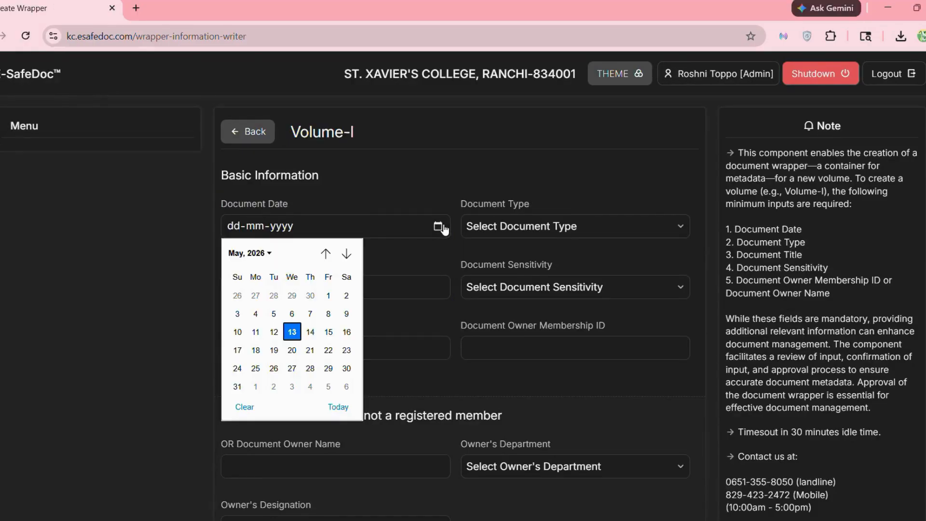
click(295, 331)
click(658, 224)
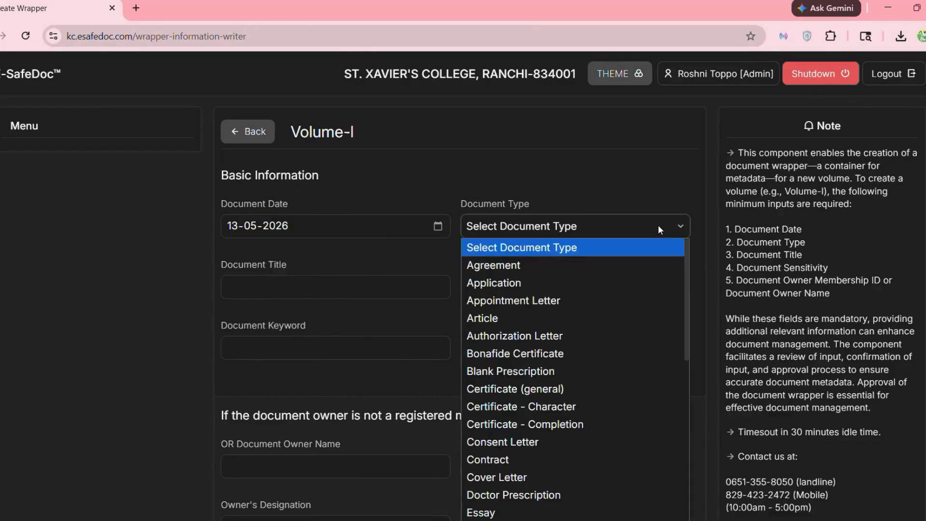
click(532, 315)
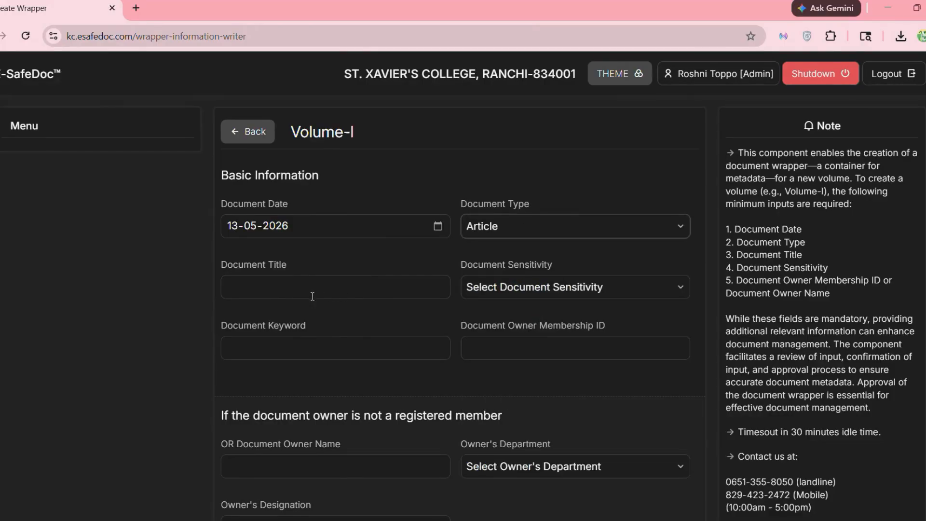
- Enter title 'SAS Product Description', Confidential sensitivity, keyword SAAS and the owner's membership ID
click(301, 292)
text(SA)
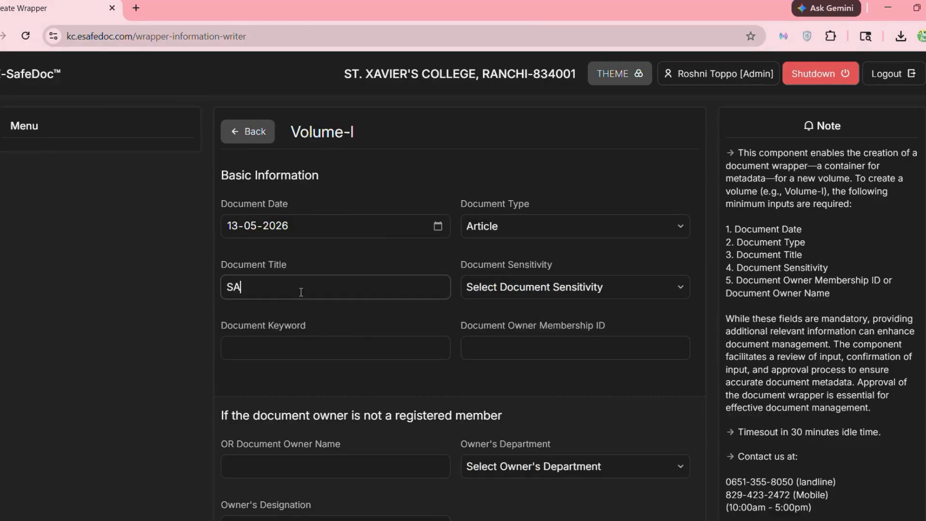
text(S Product Description)
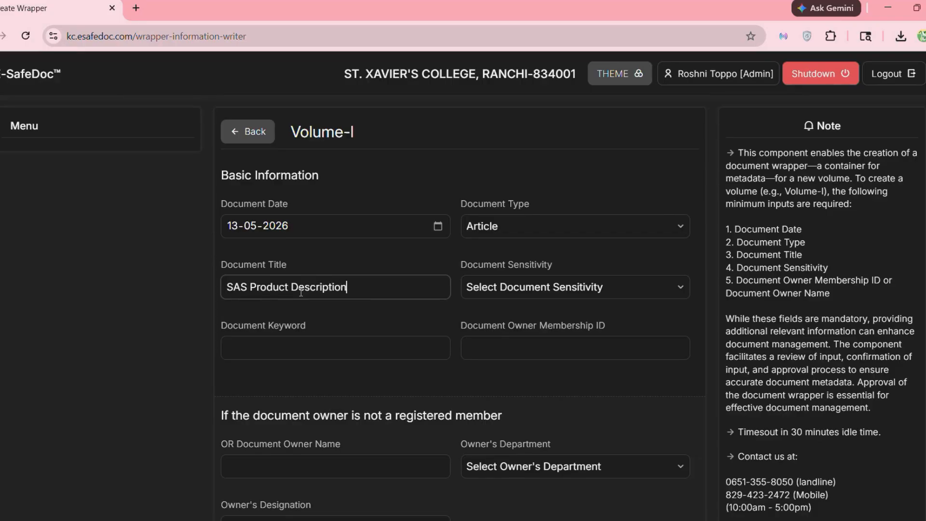
click(490, 288)
click(482, 318)
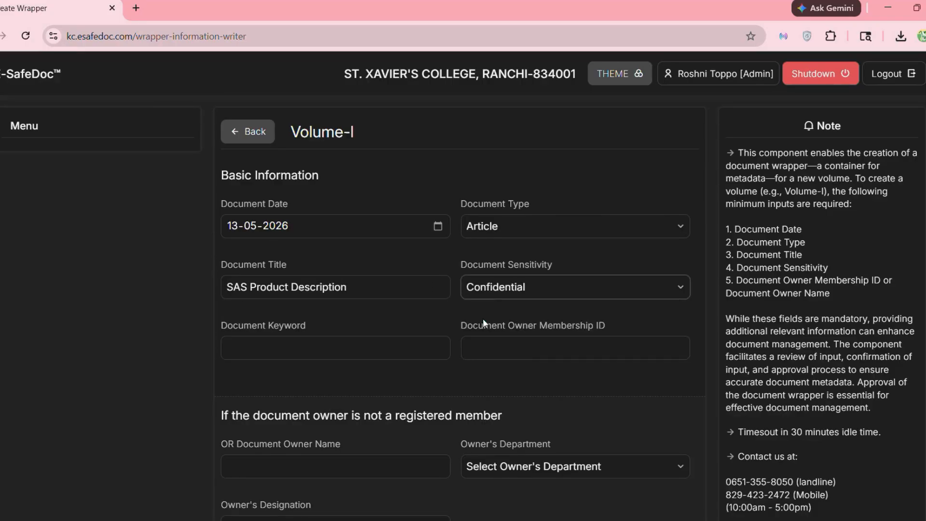
click(320, 351)
text(S)
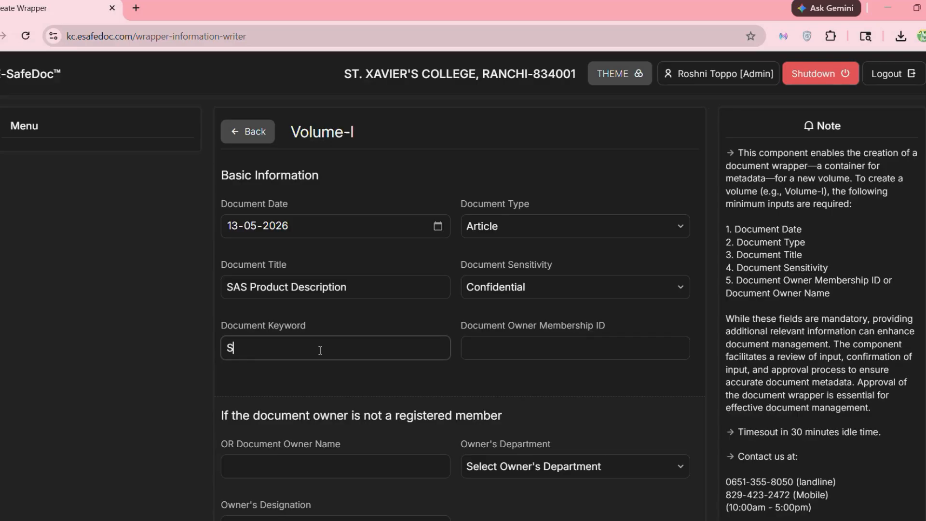
text(AAS)
click(509, 351)
text(903)
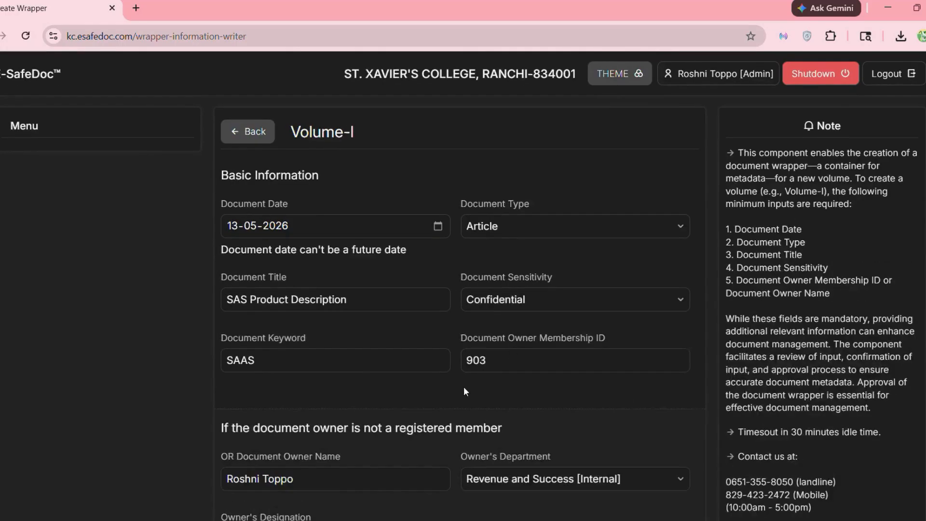
- Enter the captcha in uppercase and confirm creation of the wrapper
scroll(465, 391, down, 7)
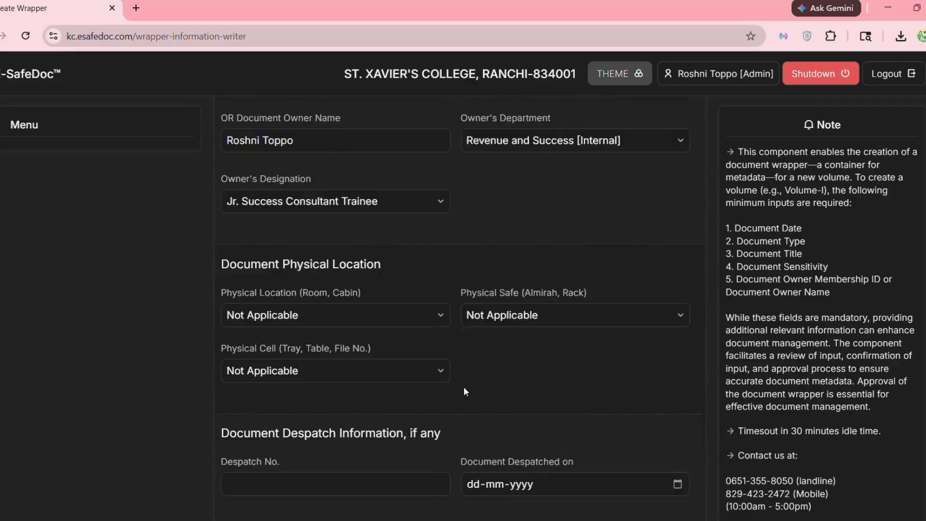
scroll(464, 390, down, 5)
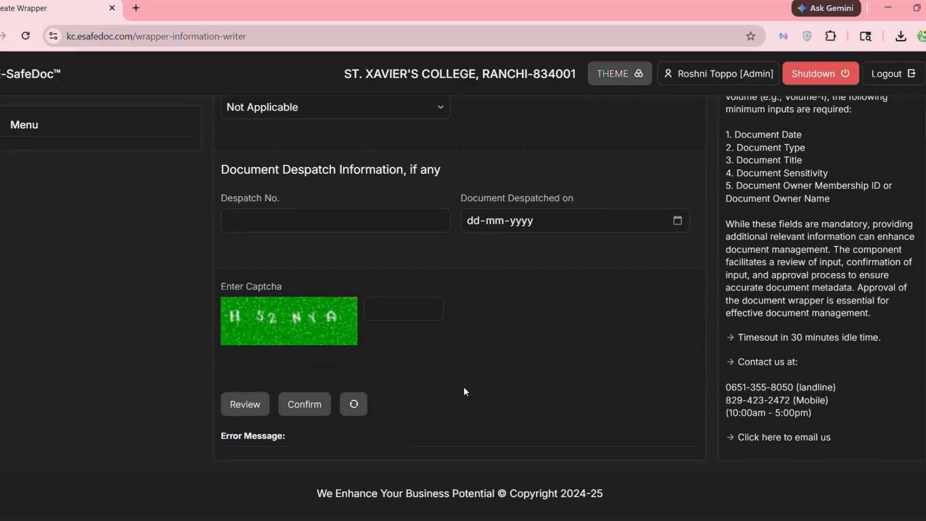
click(386, 311)
text(hs2nya)
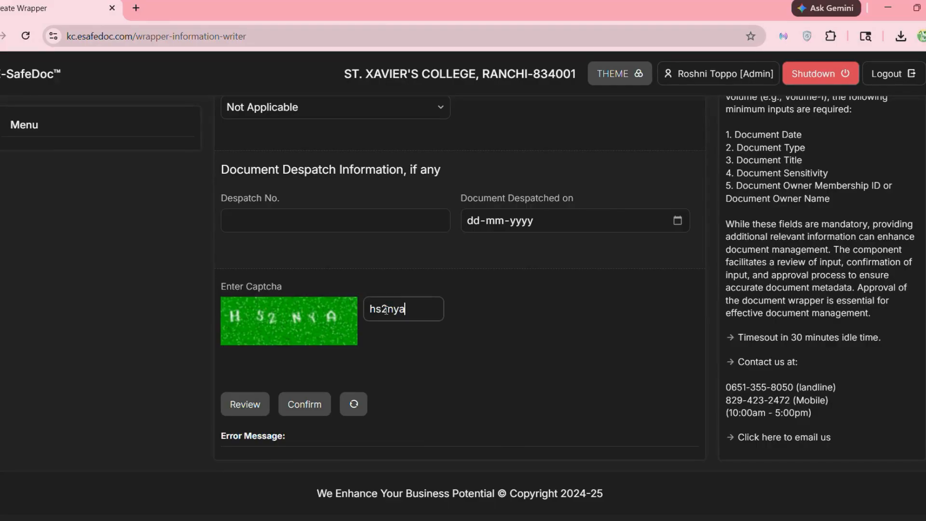
double_click(411, 309)
text(HS2NYA)
click(293, 403)
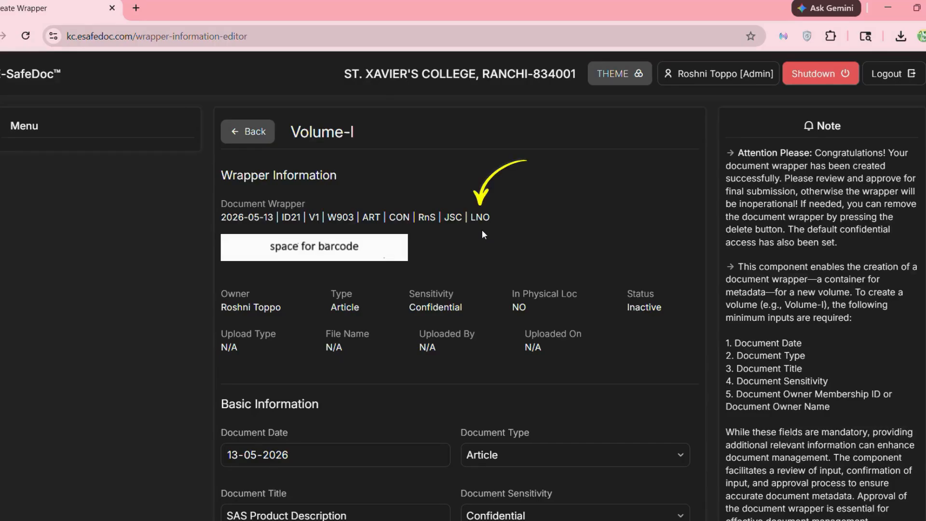
- Set the physical location to L01, safe S01 and cell C01
scroll(482, 235, down, 8)
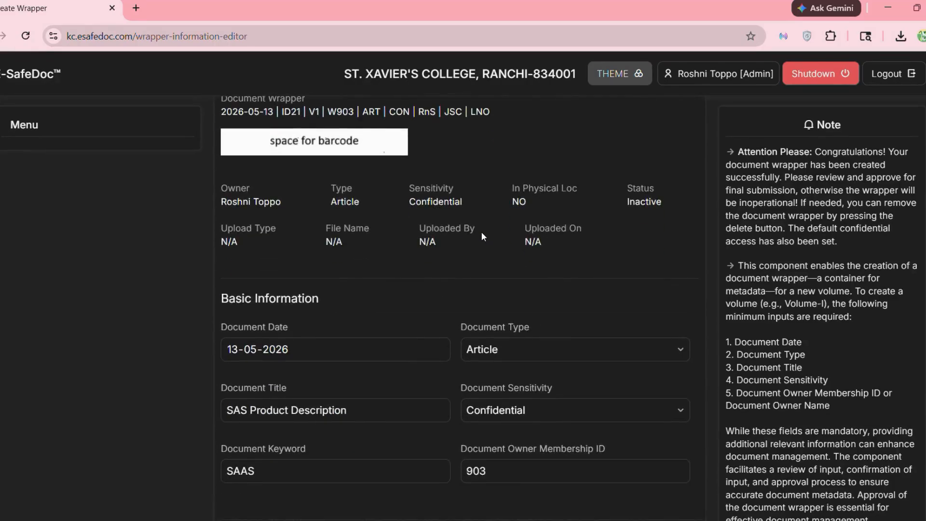
scroll(481, 231, down, 4)
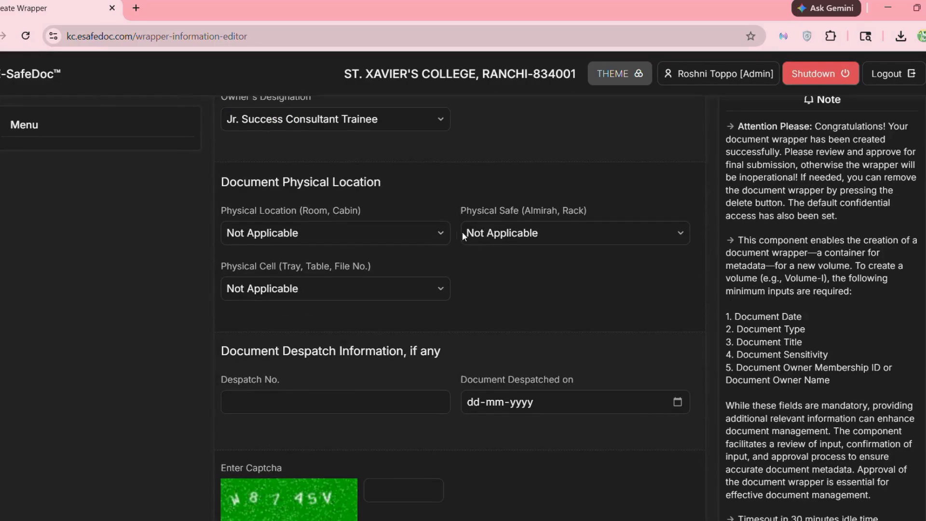
click(422, 232)
click(316, 271)
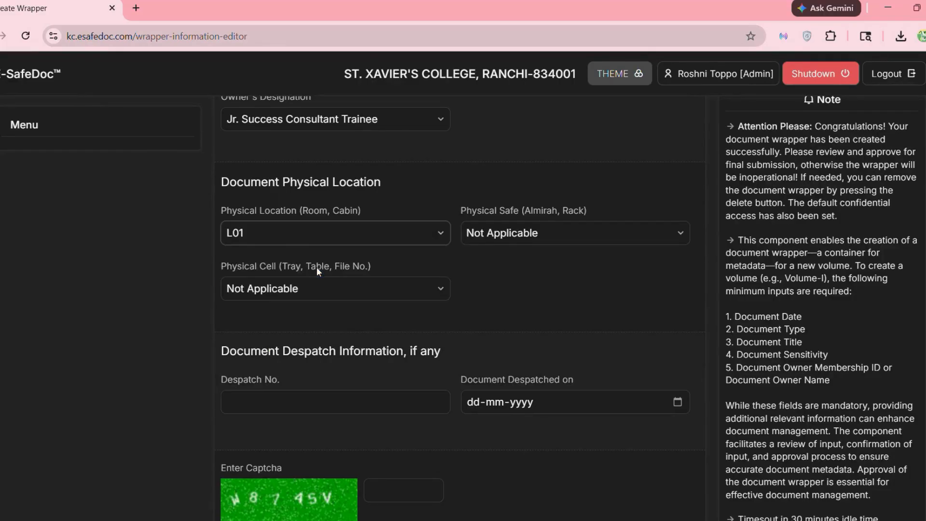
click(501, 238)
click(490, 308)
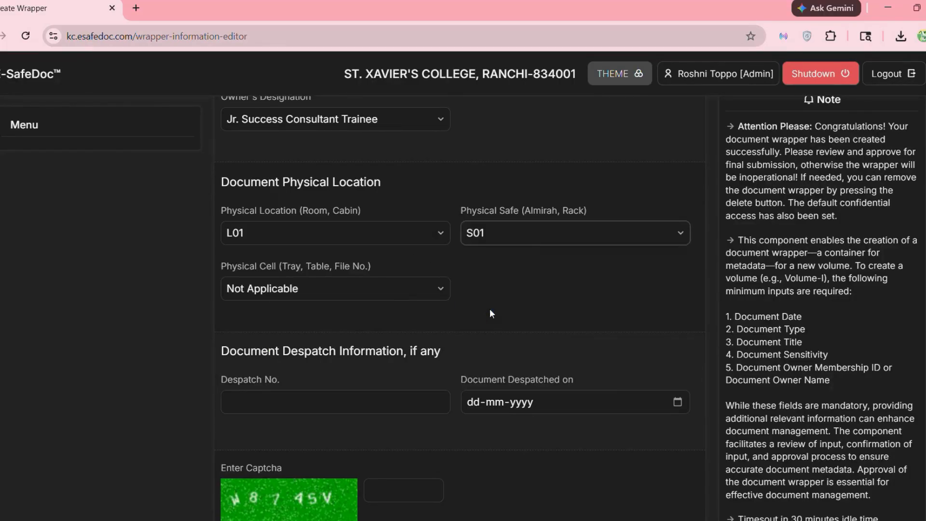
click(395, 289)
click(286, 322)
- Enter the captcha and approve the wrapper
scroll(287, 323, down, 2)
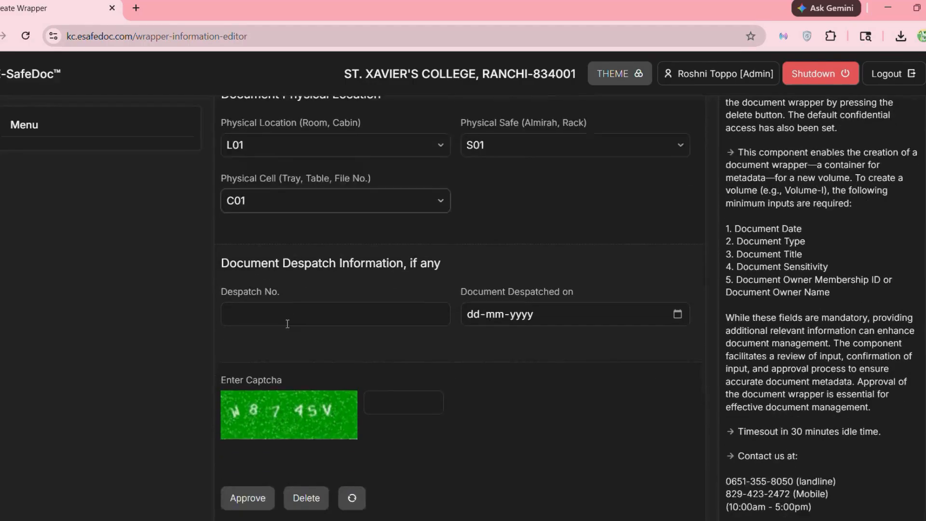
scroll(287, 323, down, 2)
click(391, 316)
text(W)
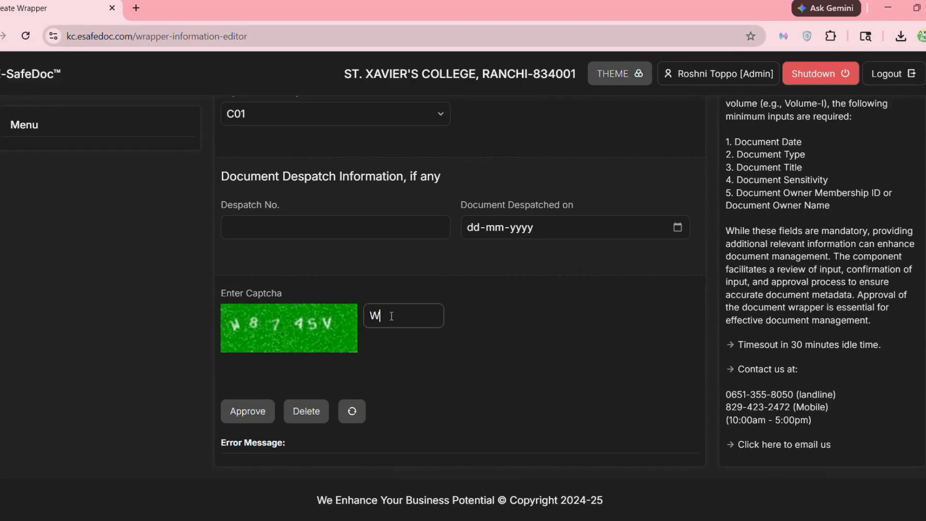
text(874SV)
click(264, 410)
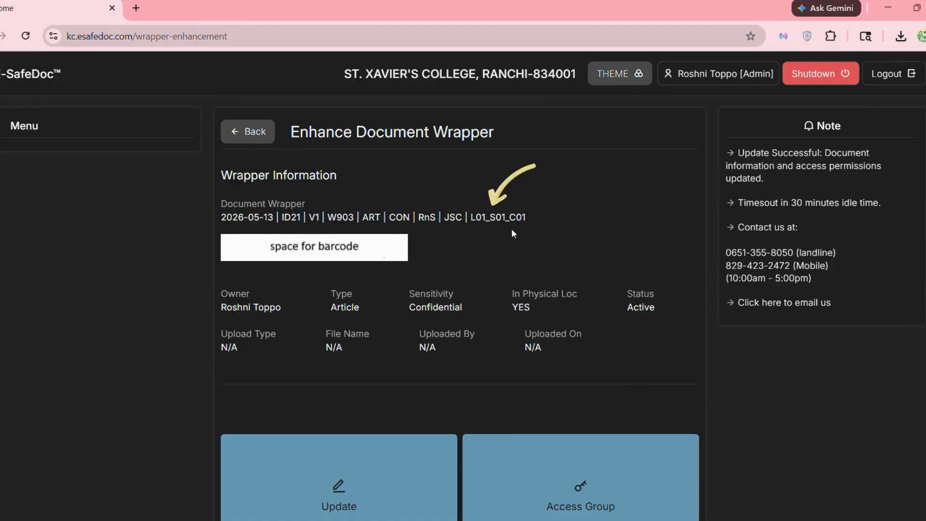
scroll(512, 231, down, 4)
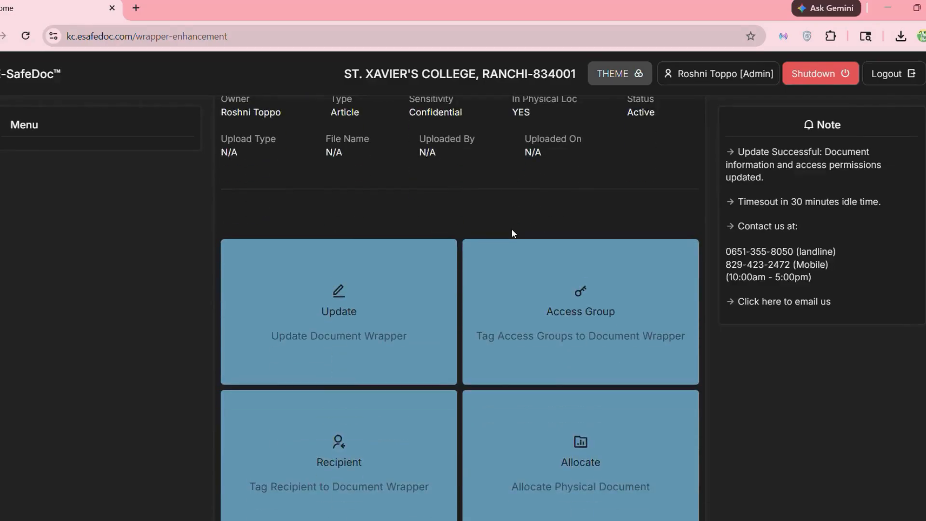
scroll(512, 234, down, 3)
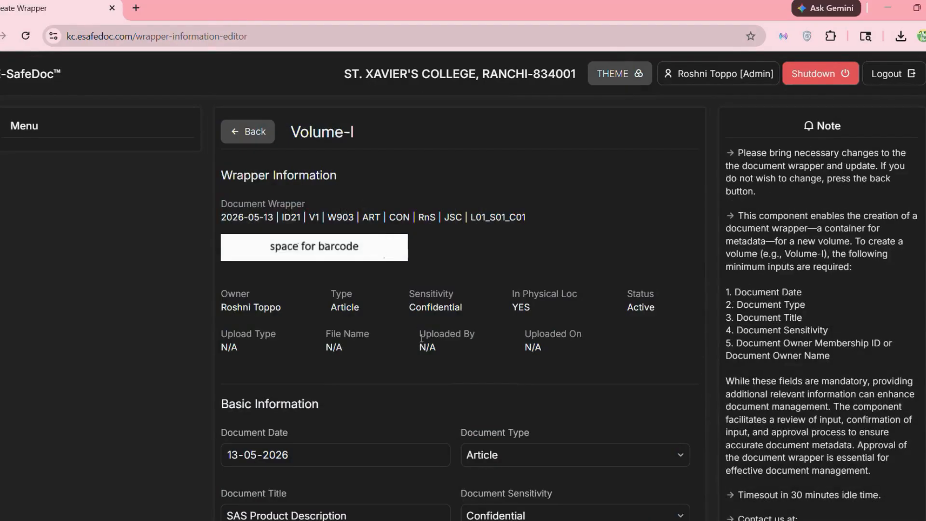
scroll(421, 337, down, 8)
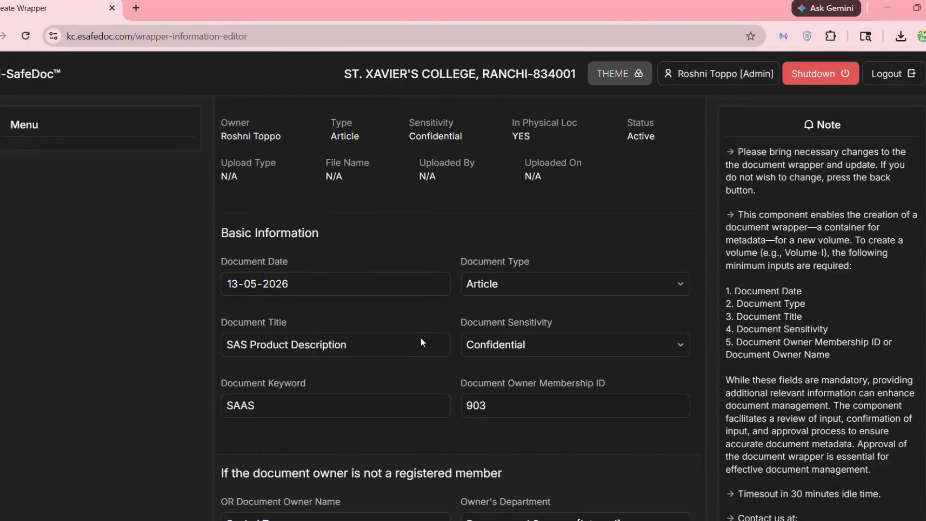
scroll(421, 338, down, 9)
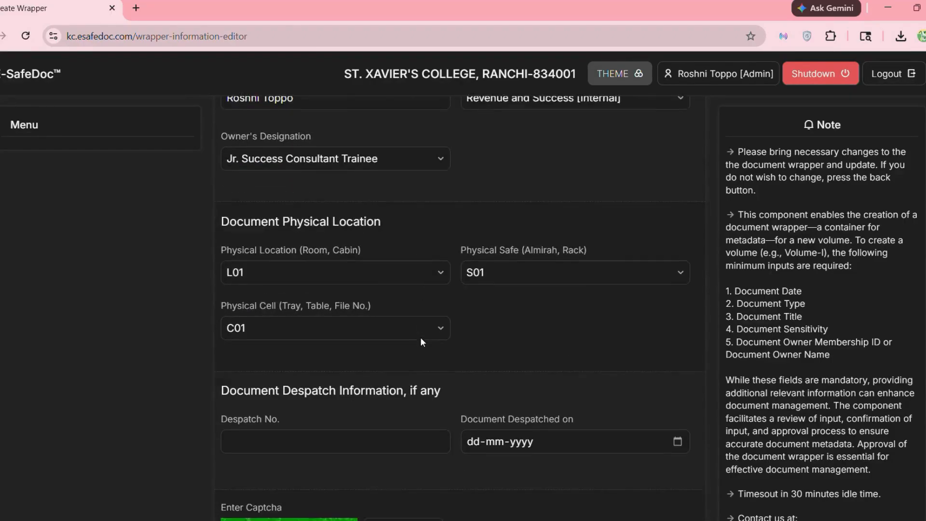
scroll(420, 337, up, 17)
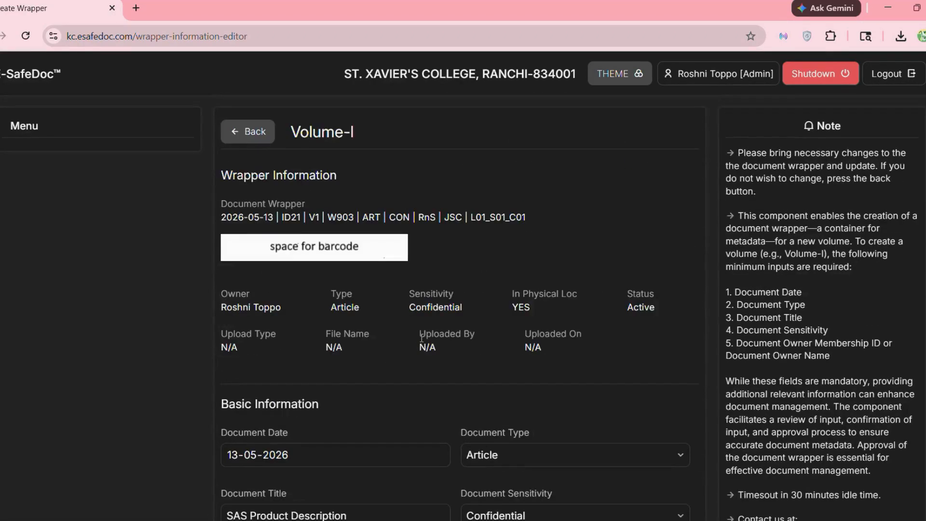
click(258, 133)
scroll(498, 353, down, 6)
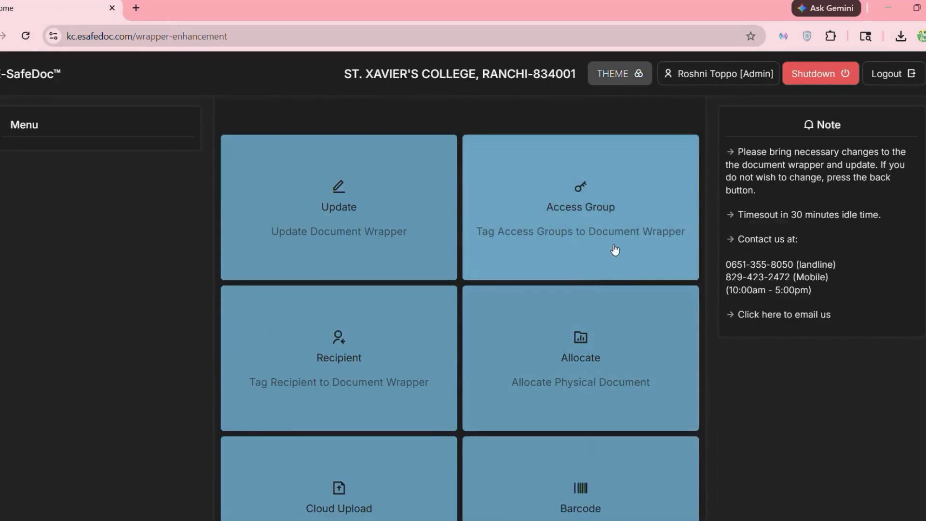
click(613, 249)
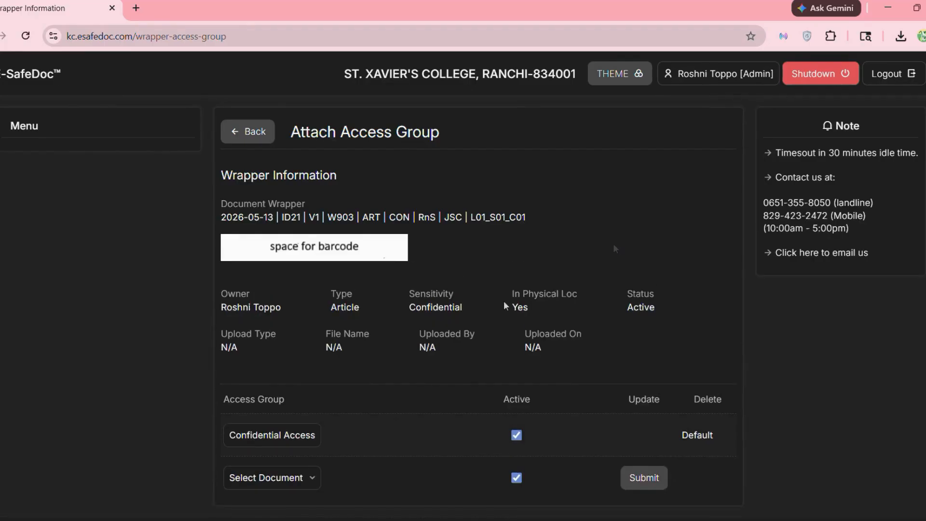
- Add the Important Access Group to the wrapper
scroll(505, 304, down, 1)
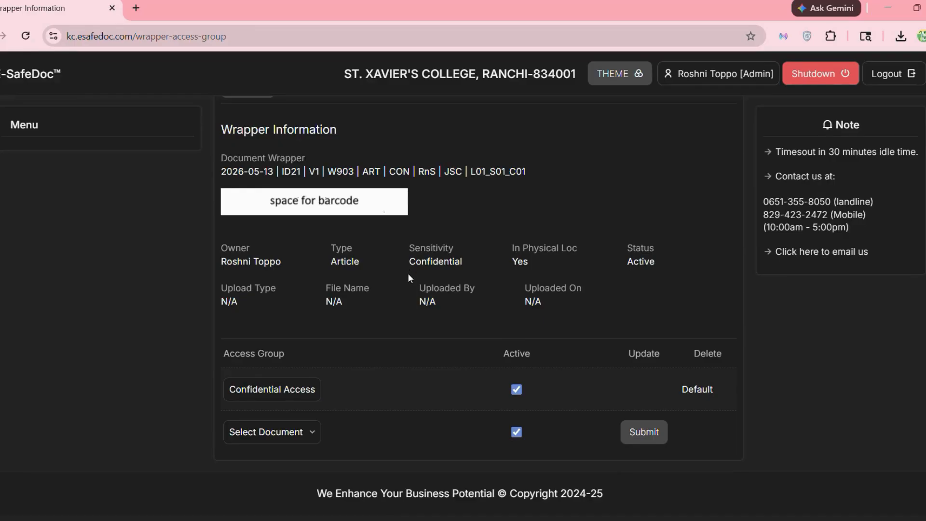
click(316, 424)
click(311, 335)
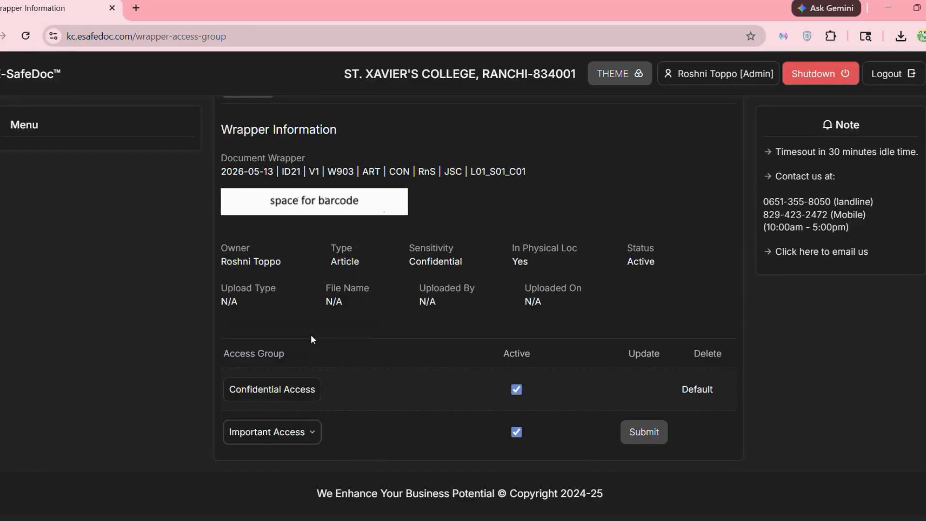
click(647, 433)
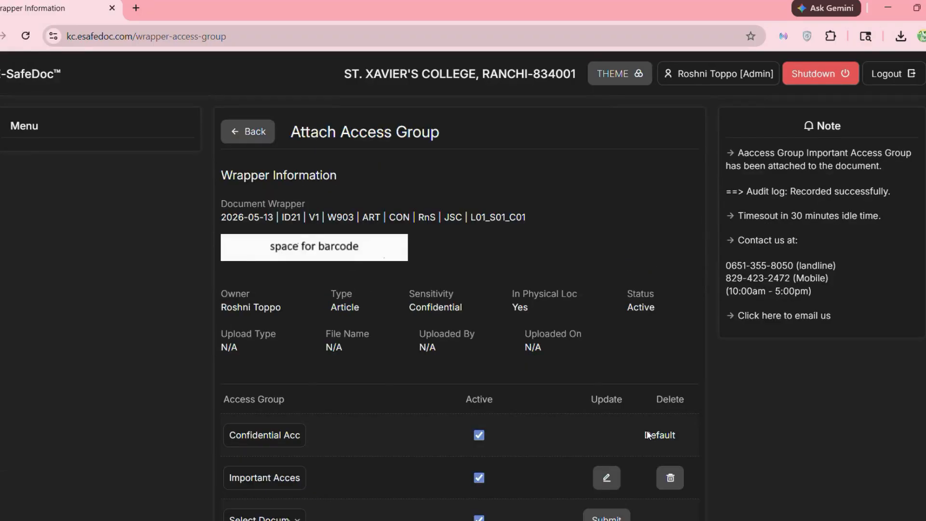
- Return to the wrapper's actions and open the recipient management page
scroll(634, 442, down, 2)
scroll(270, 155, up, 2)
click(256, 135)
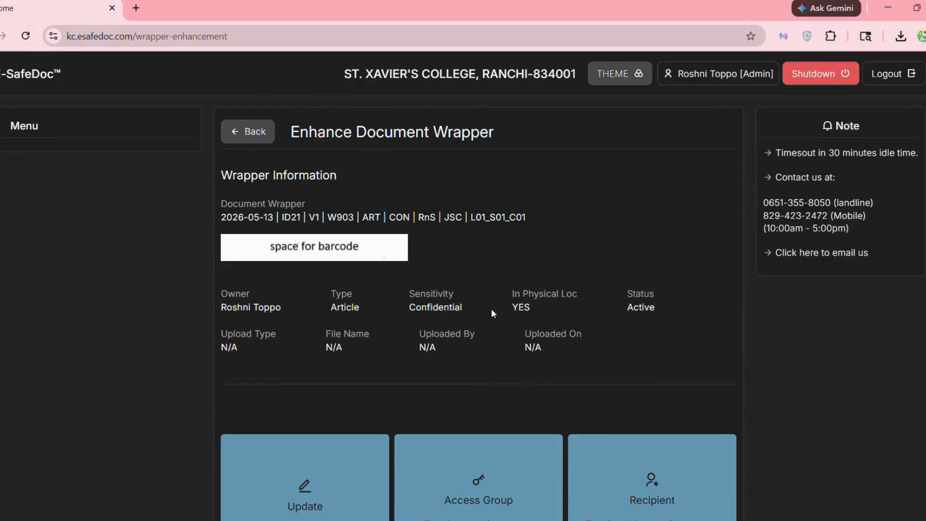
scroll(575, 388, down, 5)
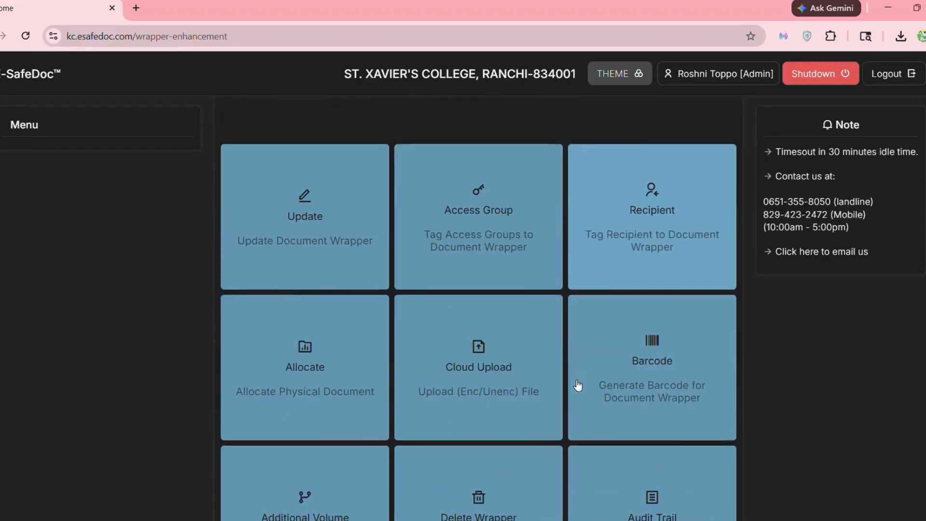
click(641, 250)
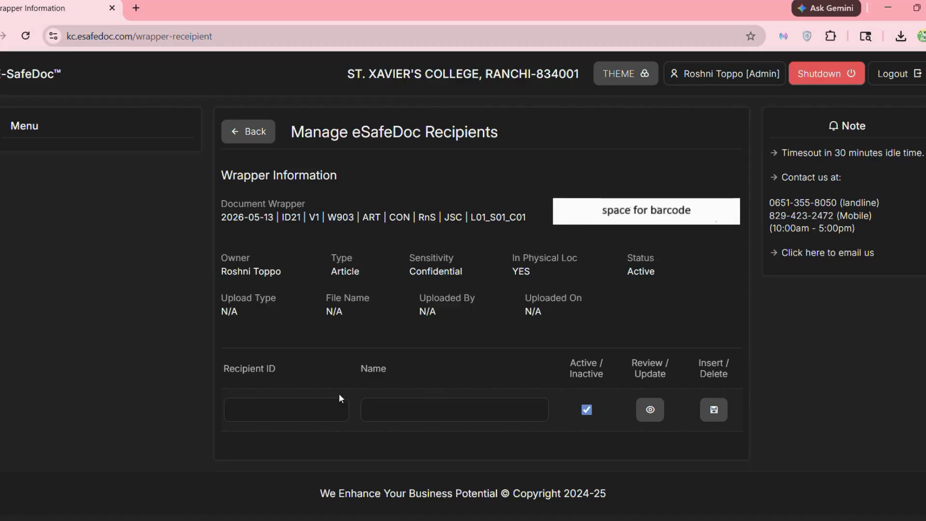
- Insert a new recipient by membership ID and return to the Enhance Document Wrapper page
click(296, 407)
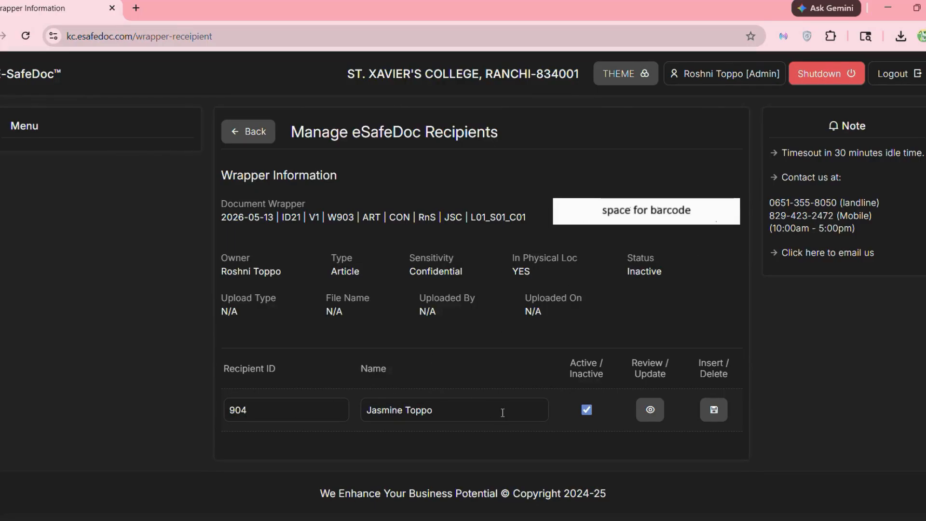
click(715, 420)
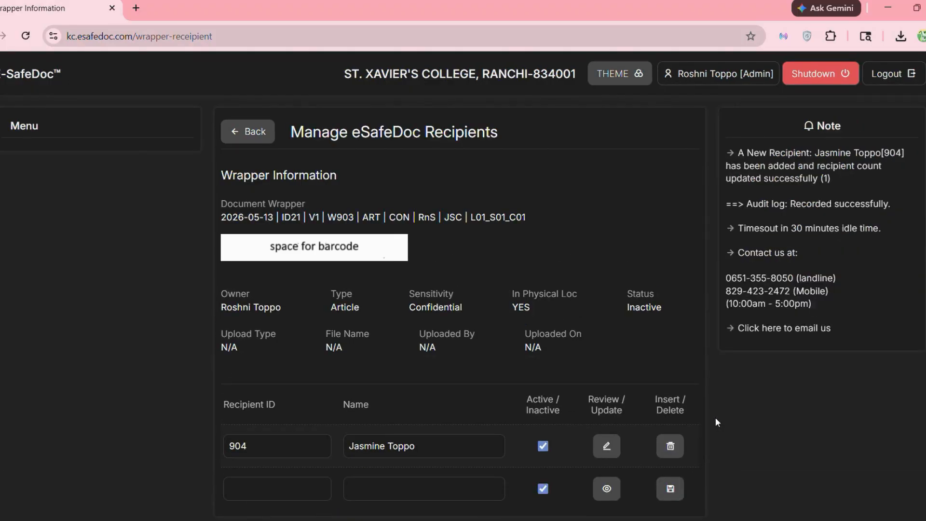
click(258, 132)
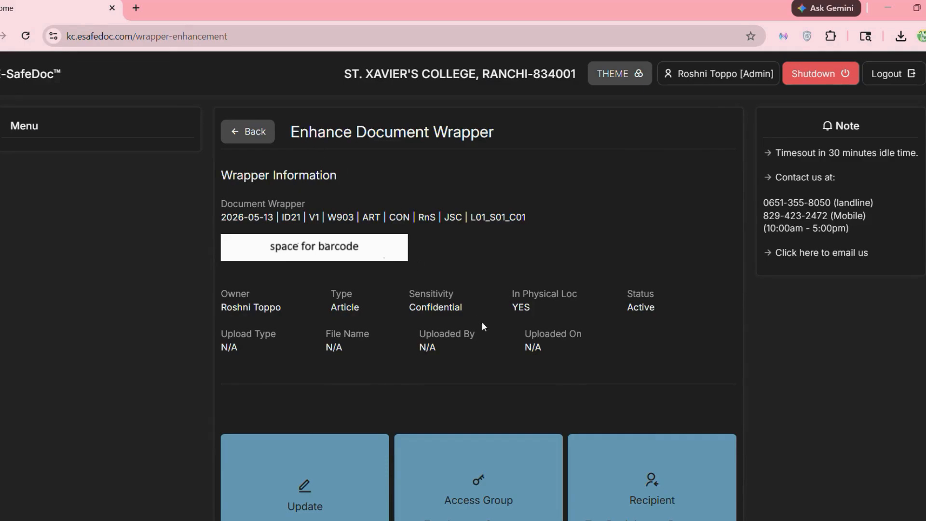
- Open the physical document allocation page and look up the staff member's ID
scroll(482, 322, down, 9)
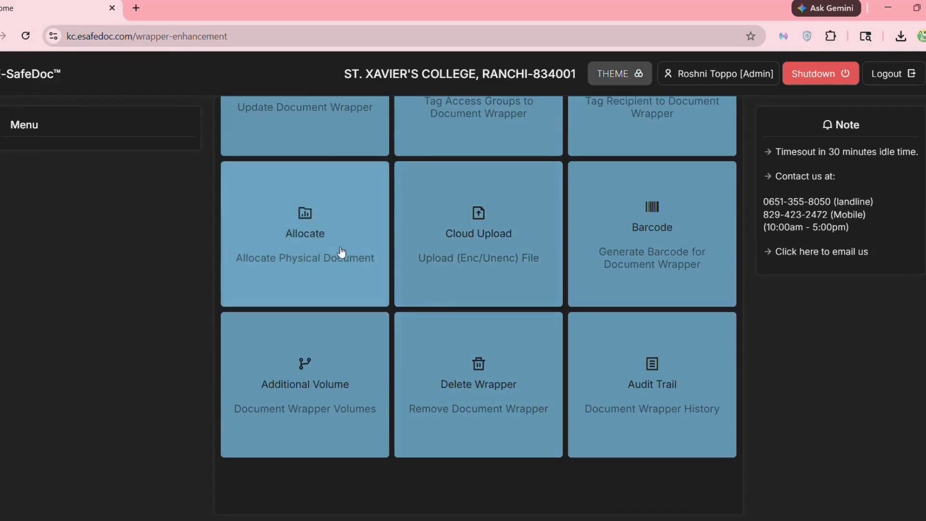
click(340, 248)
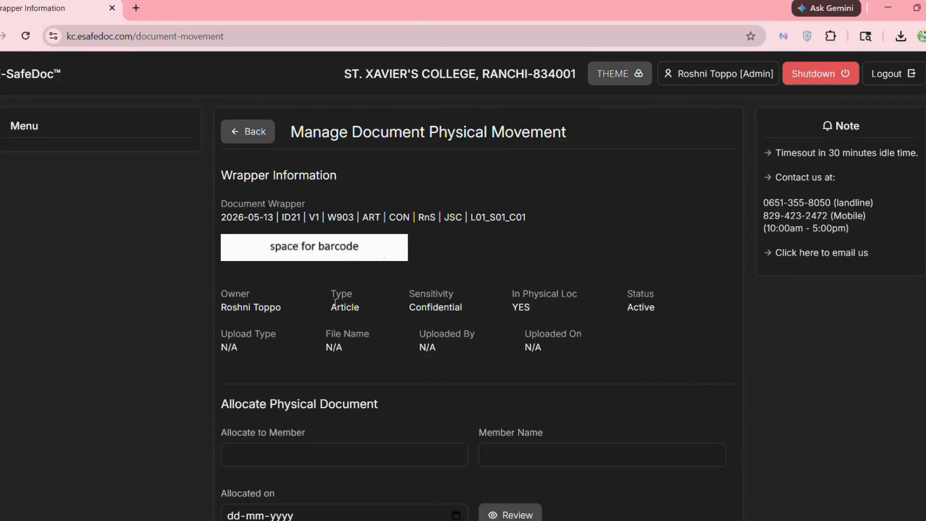
scroll(335, 303, down, 3)
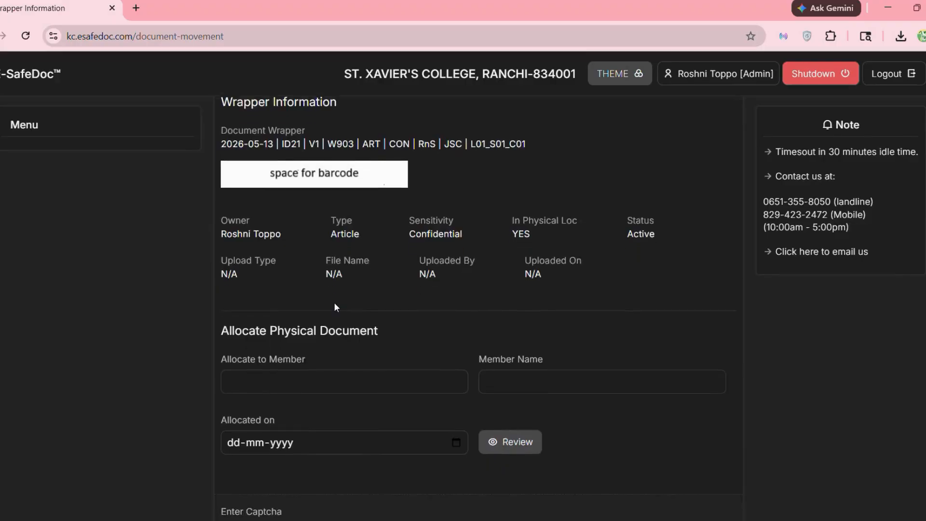
scroll(335, 303, down, 1)
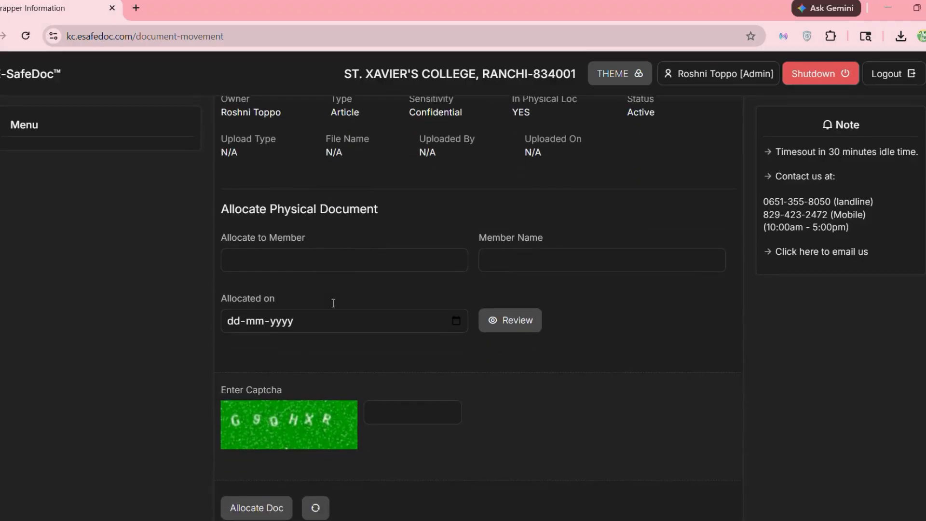
click(282, 255)
scroll(282, 255, down, 2)
text(9)
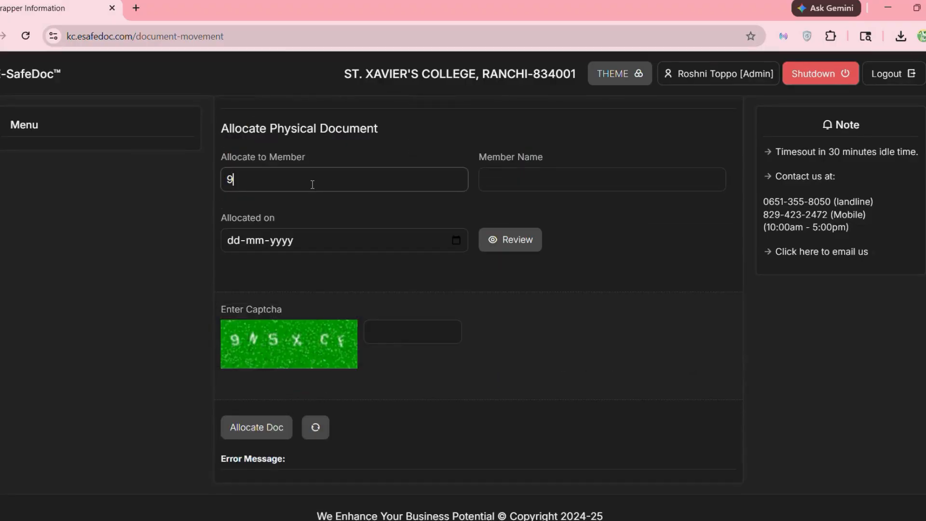
text(01)
key(Return)
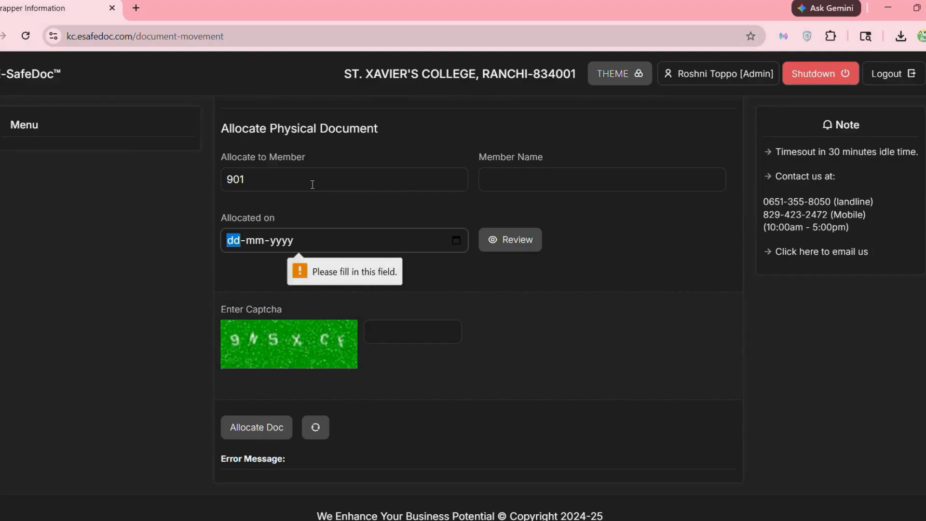
- Set the allocation date to 10-05-2026, enter the captcha, and allocate the document
click(456, 239)
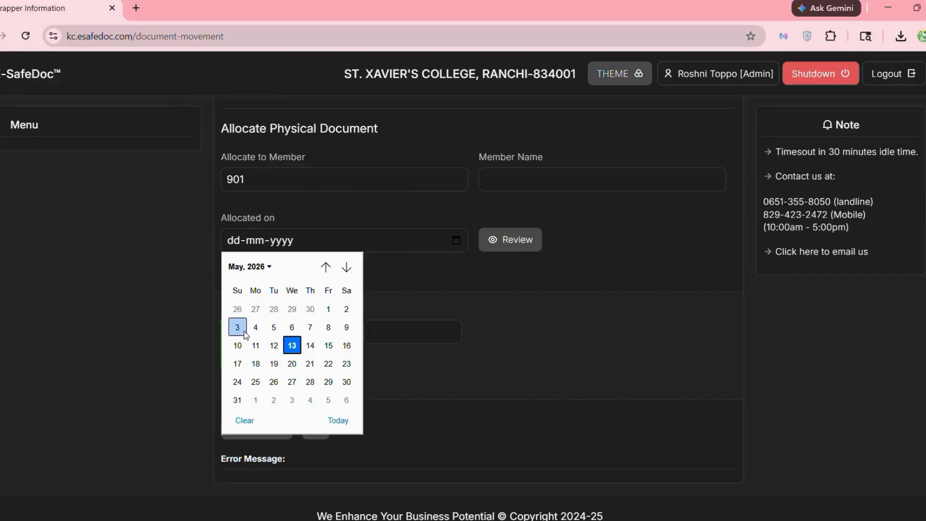
click(237, 345)
key(Return)
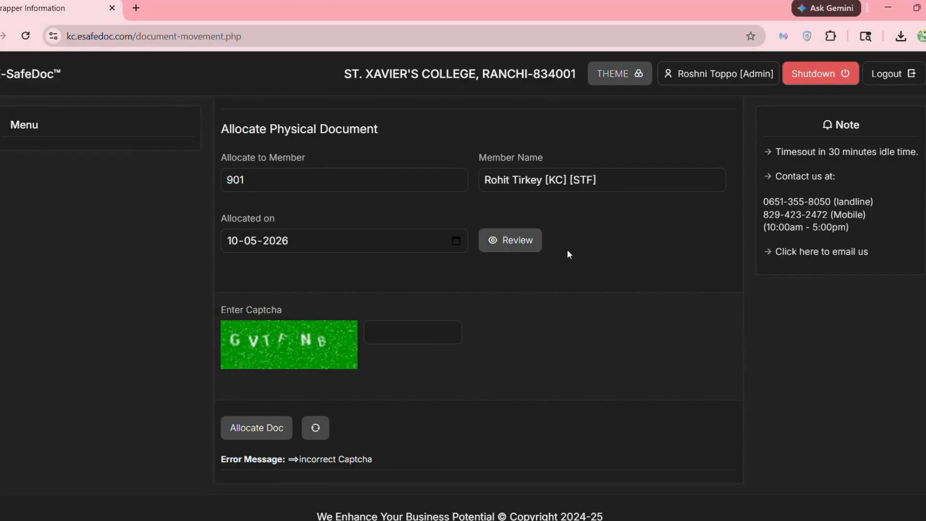
scroll(568, 254, down, 1)
click(392, 306)
text(G)
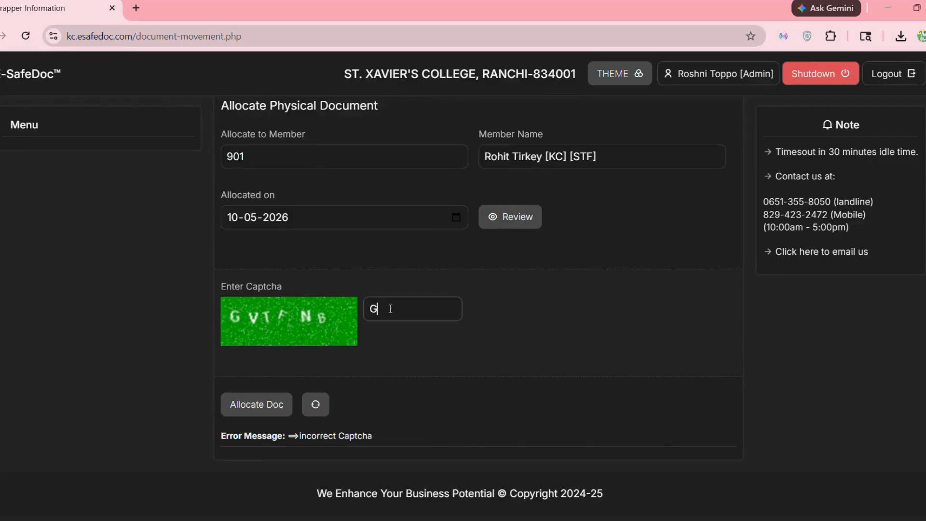
text(VTFNB)
click(270, 405)
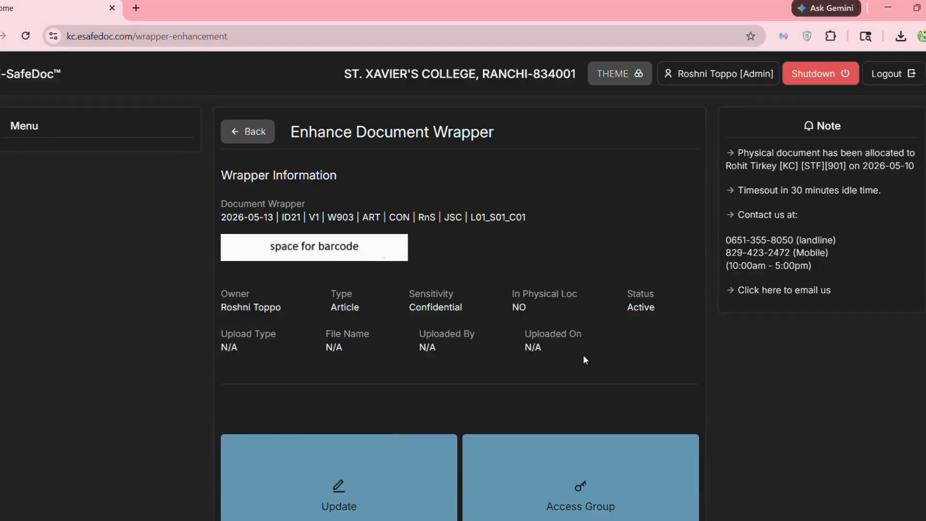
- View the physical document's movement history
scroll(557, 378, down, 8)
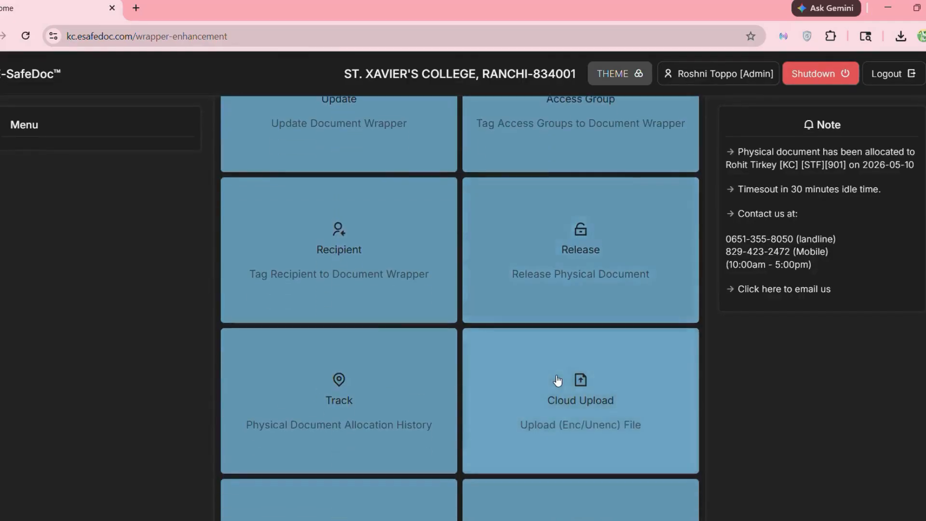
scroll(558, 381, down, 2)
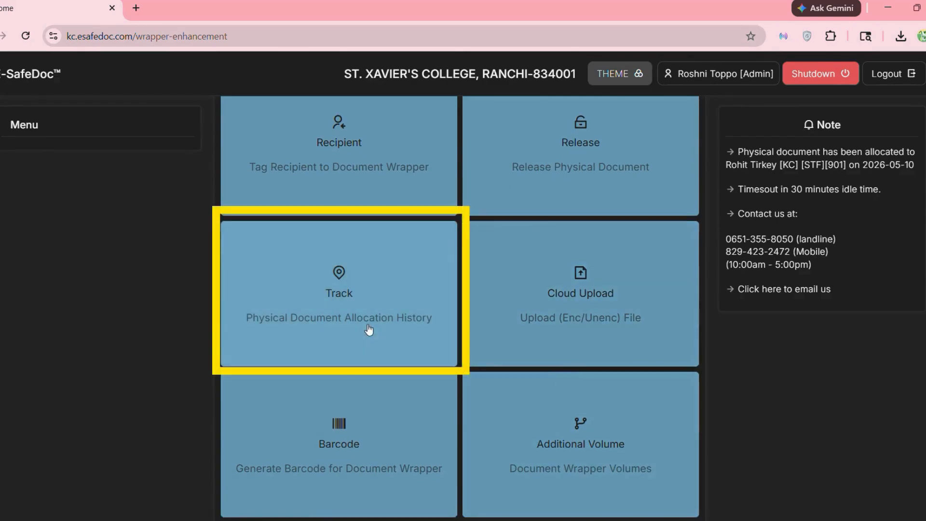
click(369, 330)
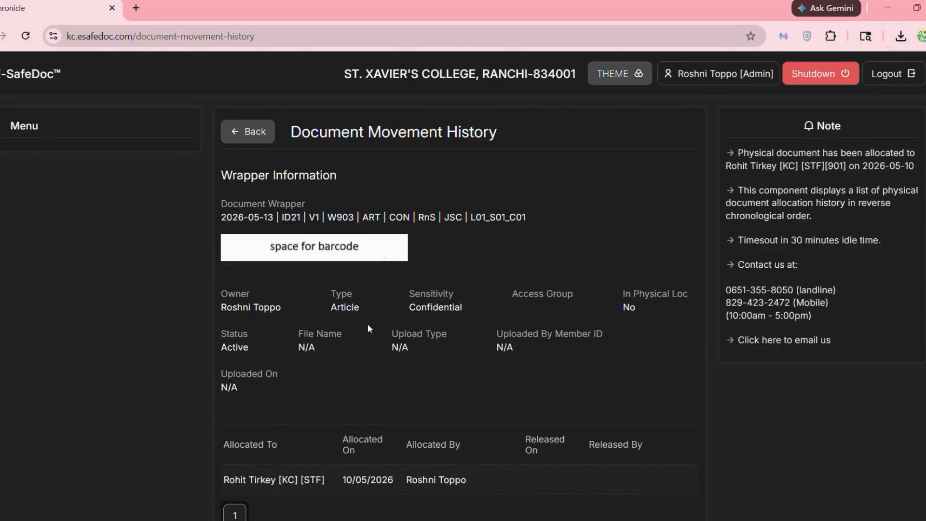
scroll(369, 329, down, 2)
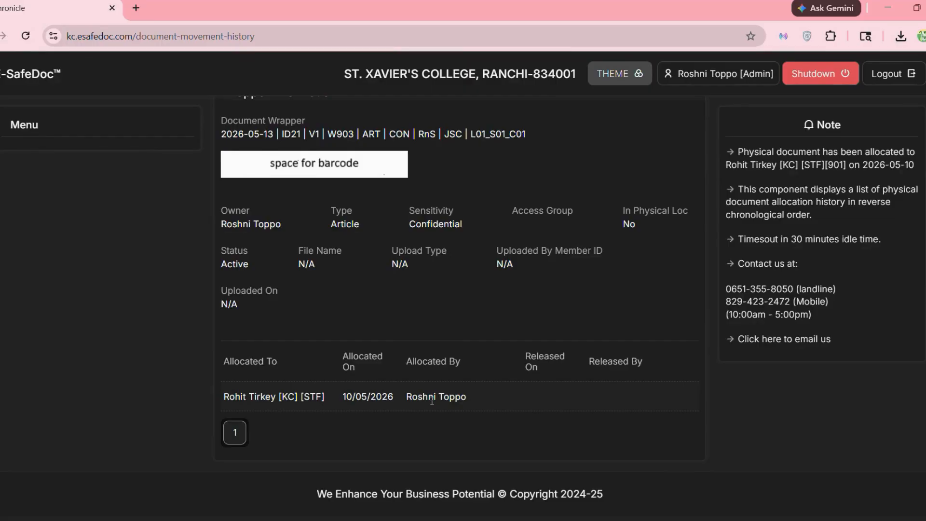
scroll(432, 400, up, 2)
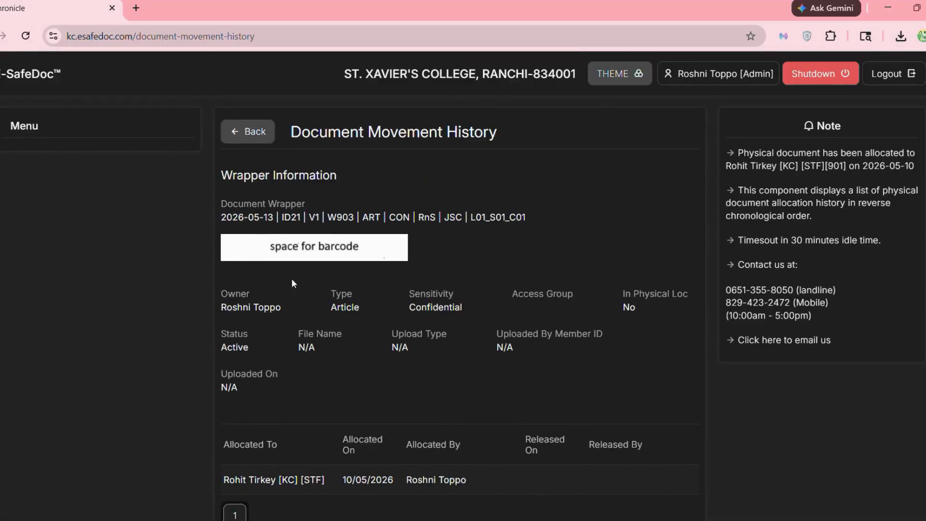
- Go back to the wrapper's actions and open the physical document release form
click(251, 133)
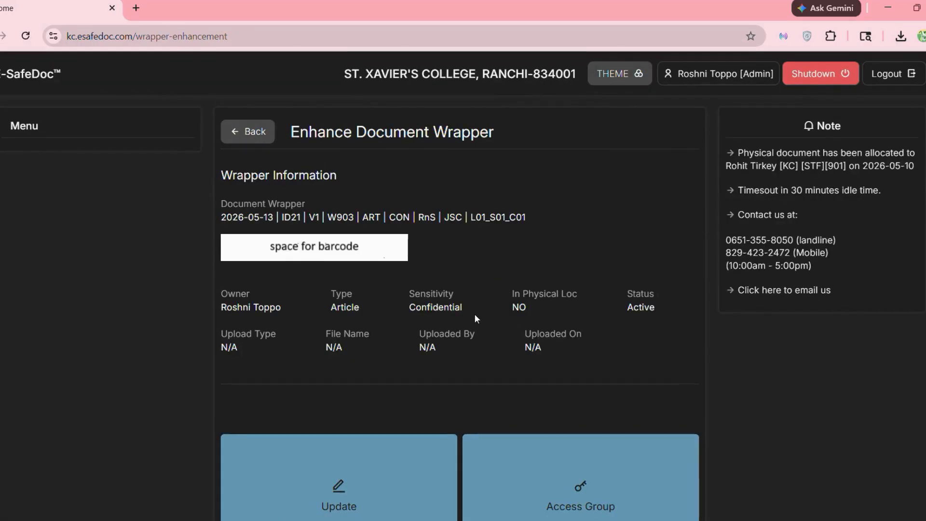
scroll(475, 314, down, 6)
scroll(475, 319, down, 4)
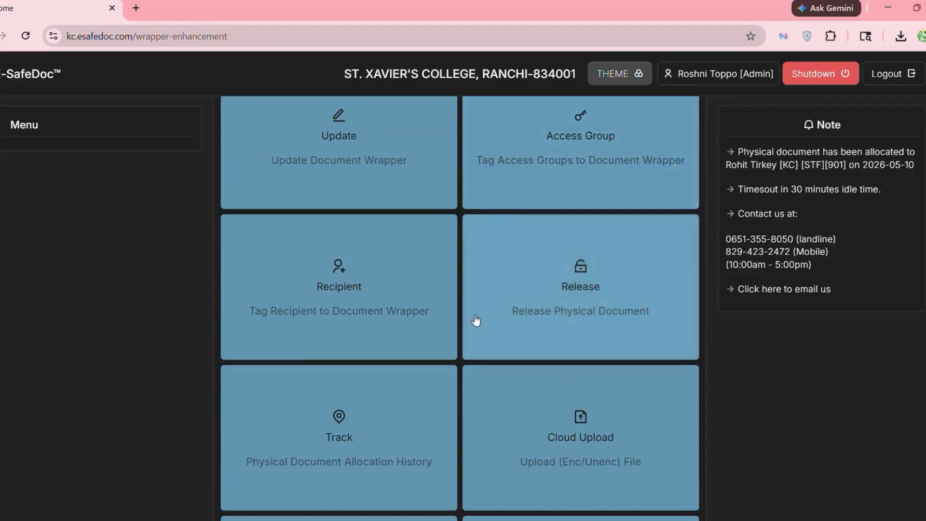
click(579, 284)
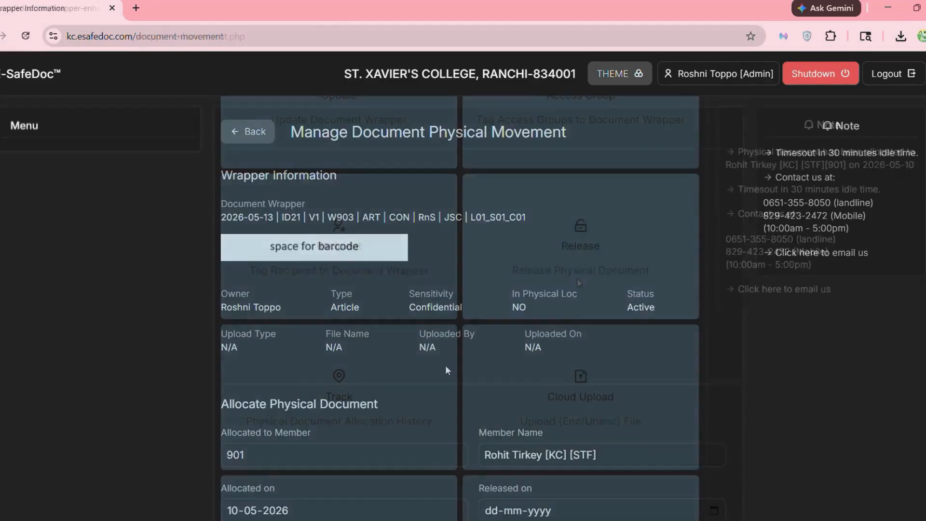
- Release the physical document with release date 11-05-2026 after entering the captcha
scroll(445, 366, down, 5)
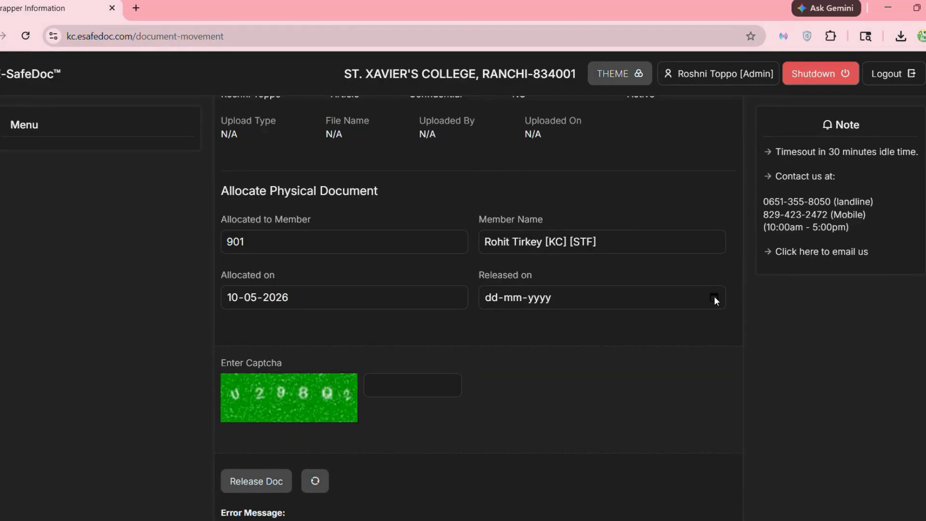
click(714, 298)
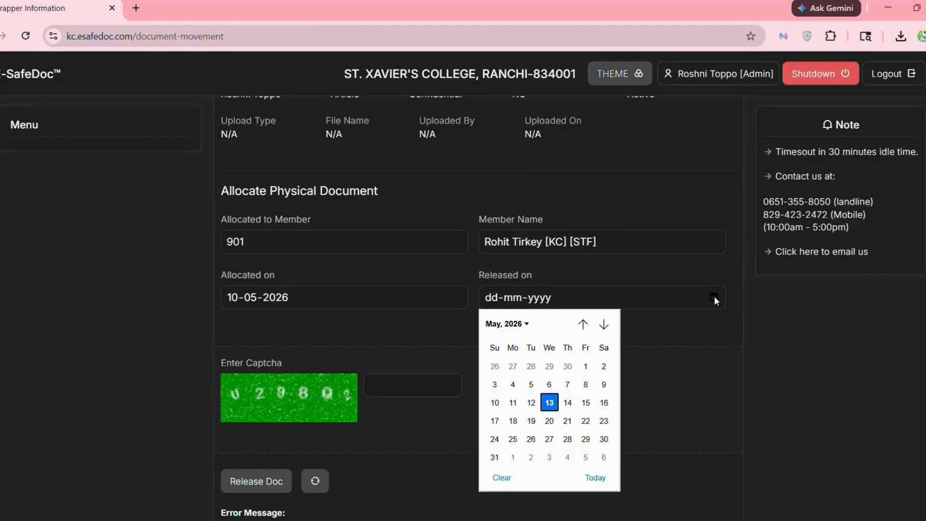
click(513, 403)
scroll(417, 407, down, 2)
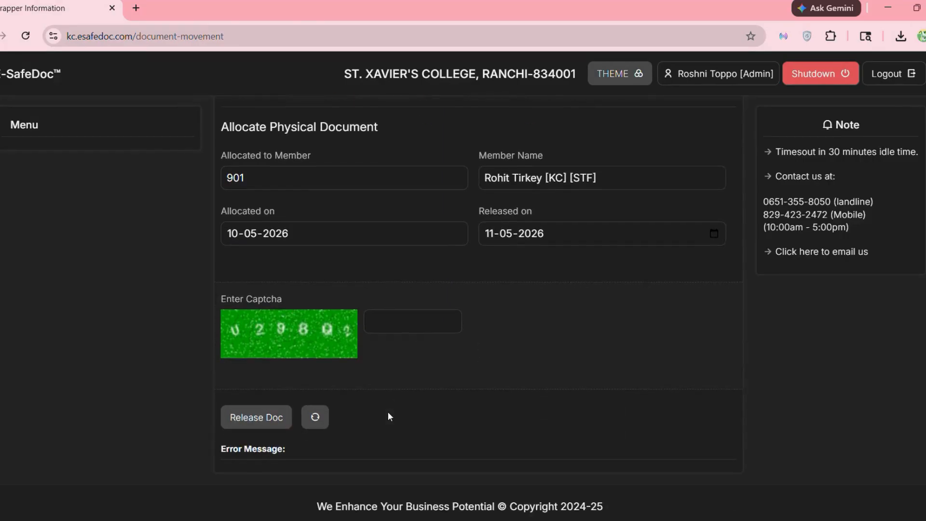
click(390, 319)
text(U)
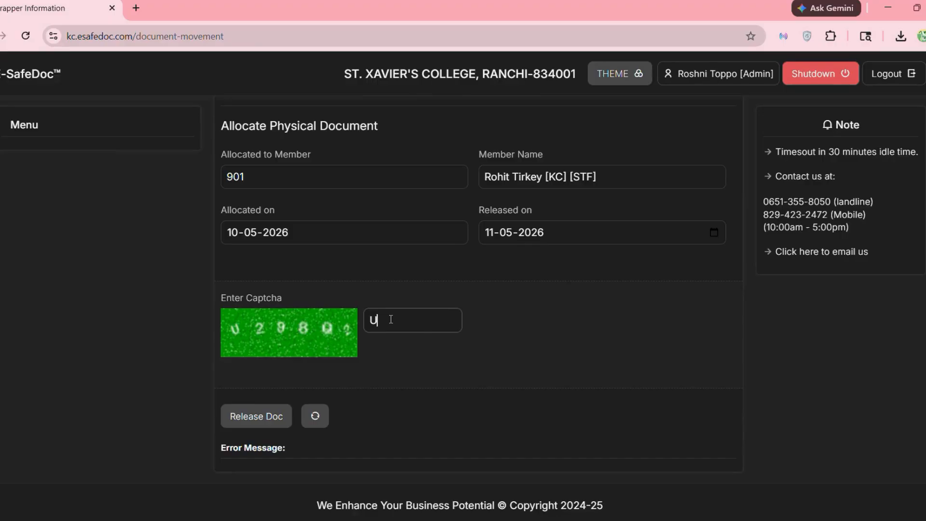
text(298Q2)
click(273, 416)
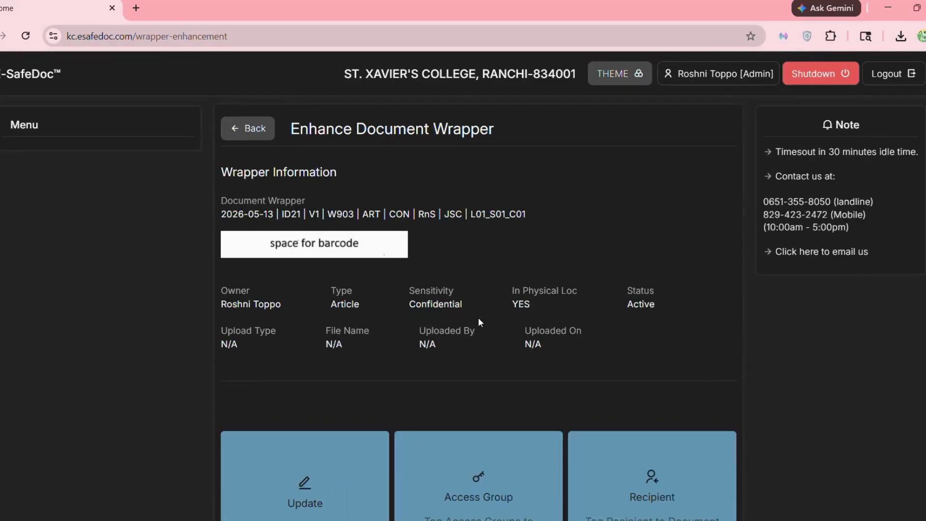
scroll(478, 317, down, 3)
- Open the cloud upload form and choose its-sas-product-description.pdf
scroll(479, 322, down, 4)
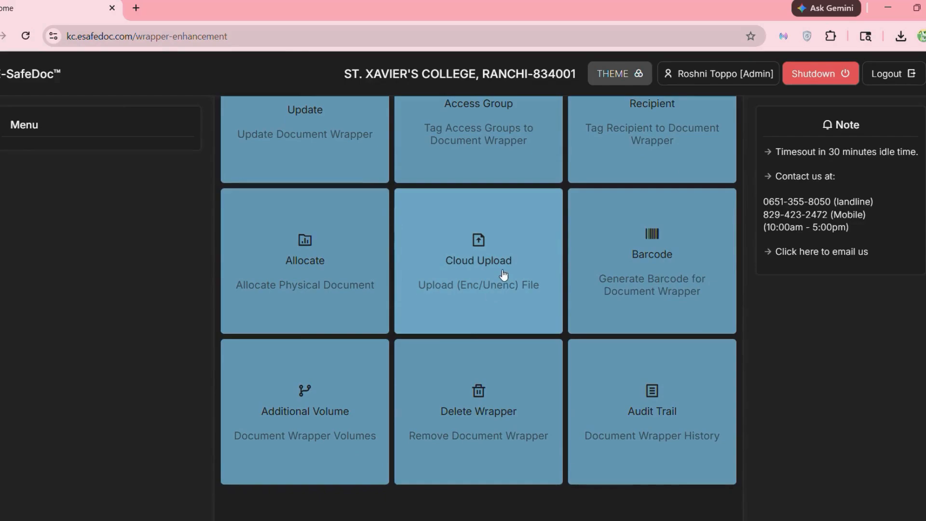
click(503, 273)
scroll(502, 275, down, 4)
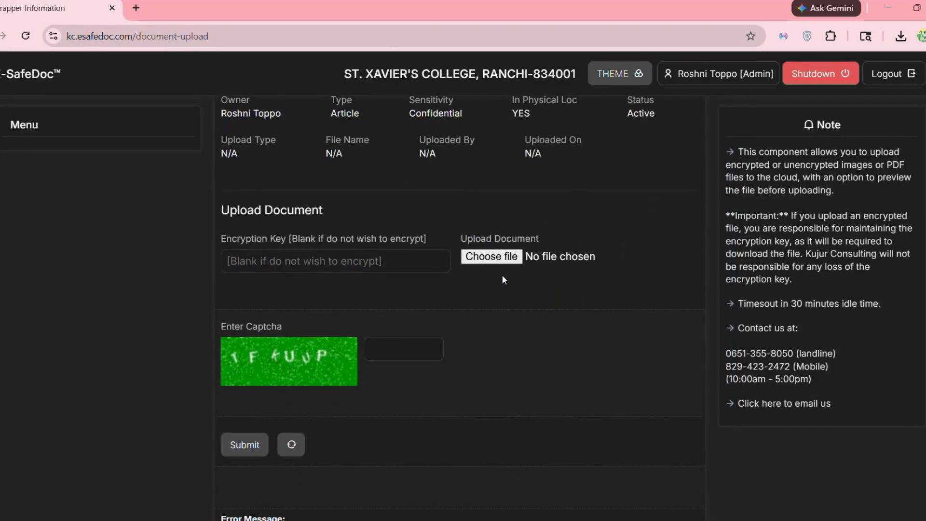
scroll(492, 271, down, 1)
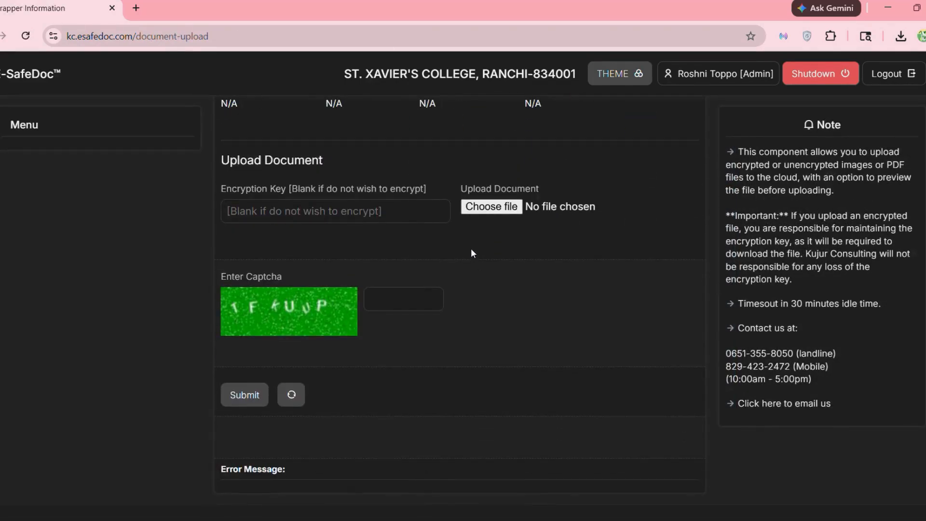
click(498, 206)
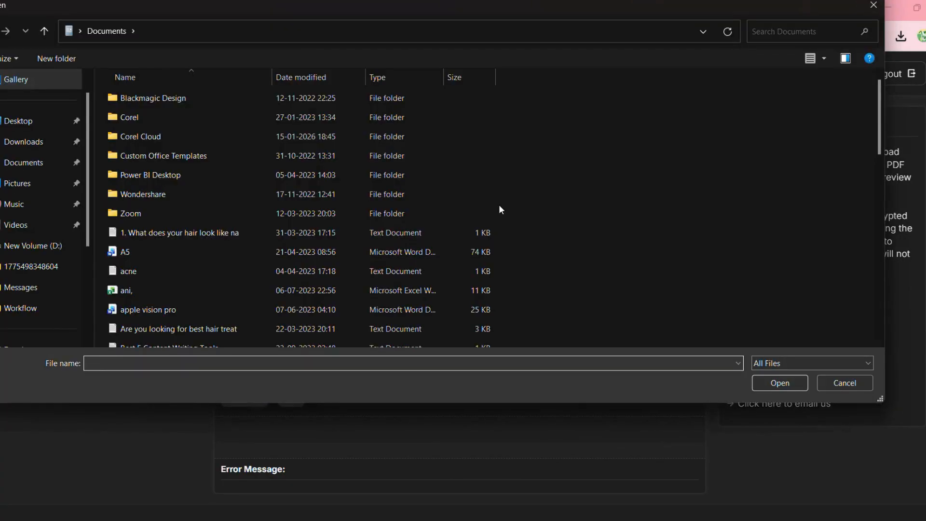
scroll(284, 255, down, 6)
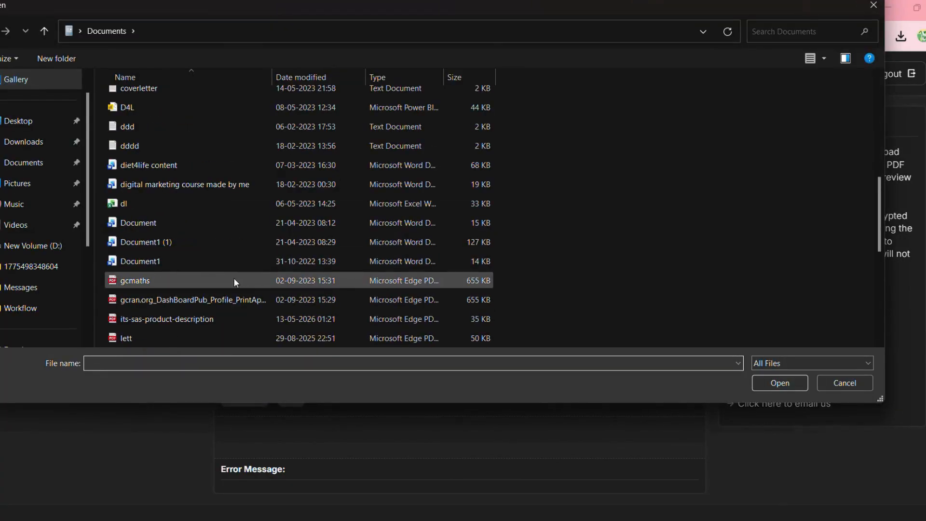
click(203, 316)
click(776, 378)
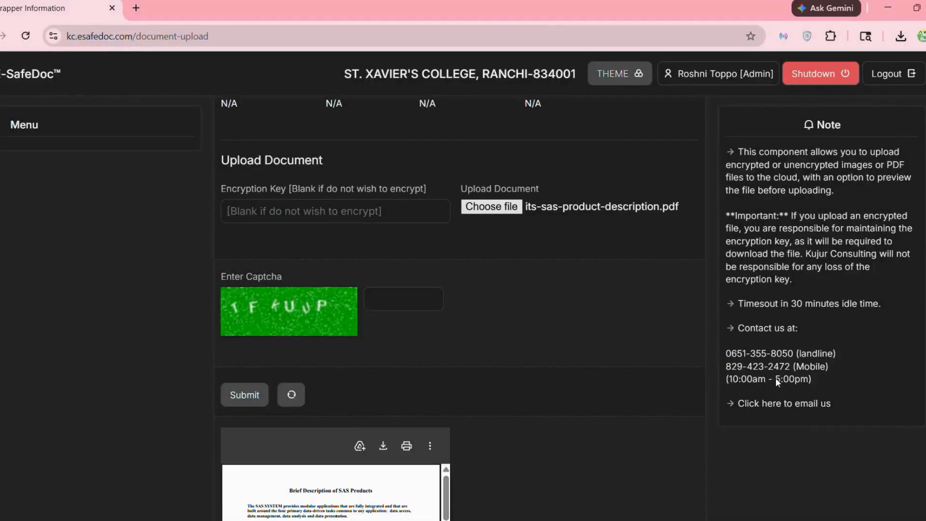
- Enter an encryption key and the captcha, and submit the encrypted PDF upload
scroll(585, 438, down, 7)
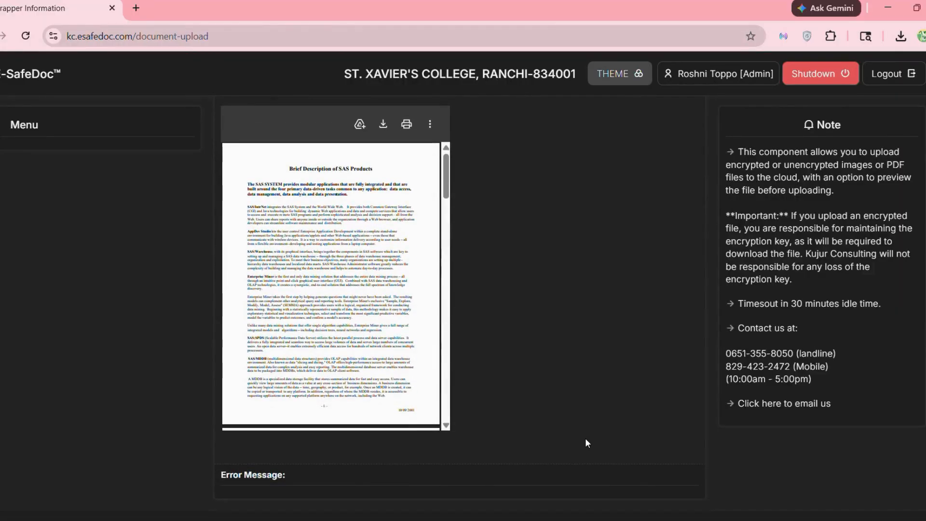
scroll(439, 346, up, 9)
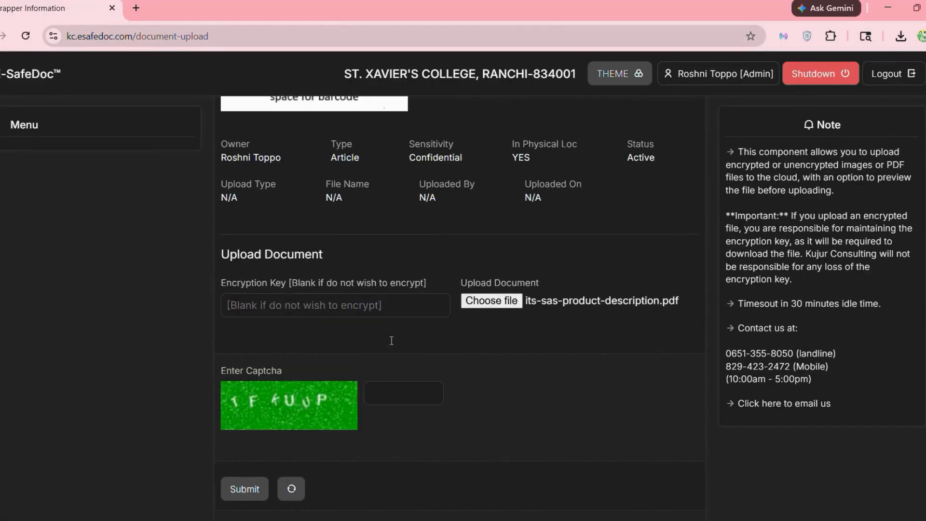
click(301, 304)
text(SAS)
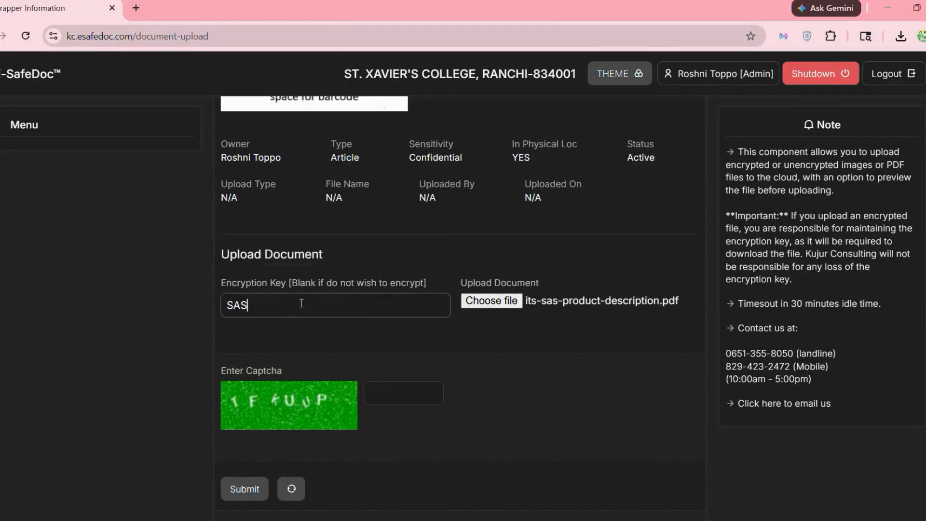
text(123)
scroll(301, 304, down, 2)
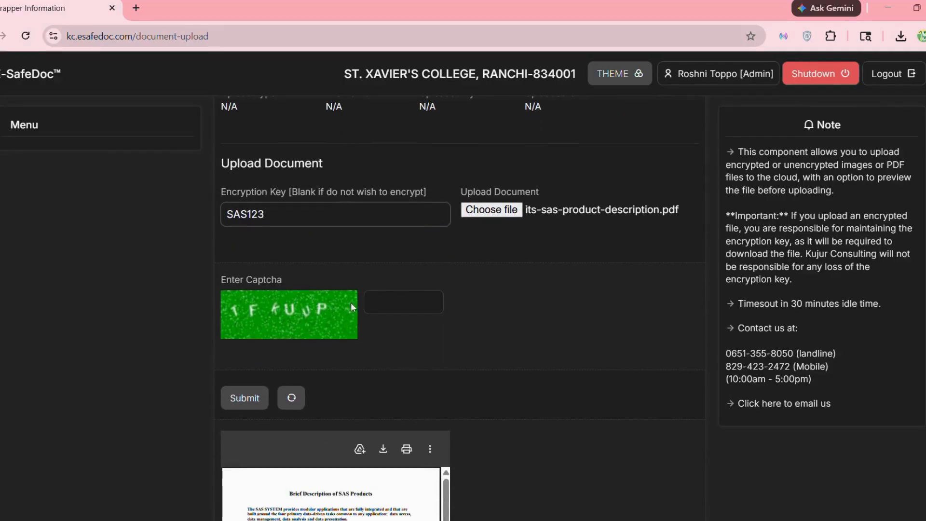
click(385, 302)
text(TFK)
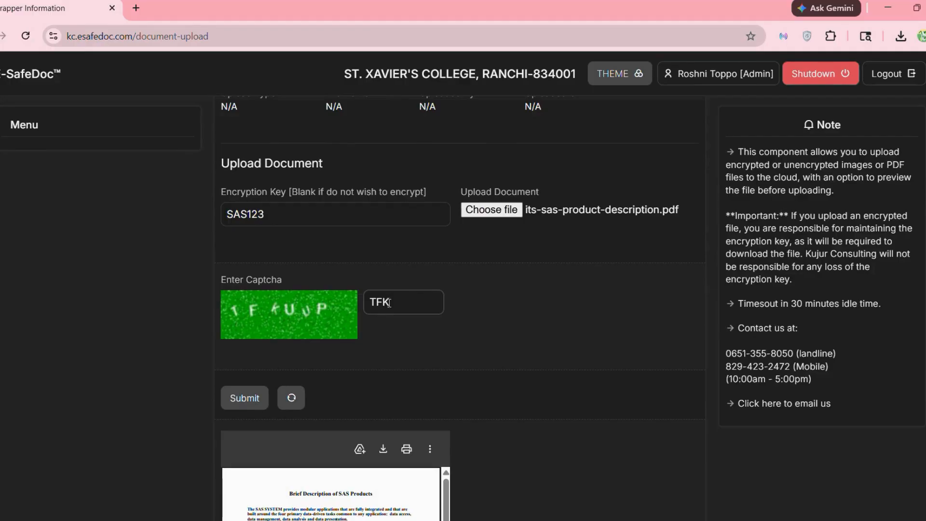
text(UUP)
scroll(385, 301, down, 2)
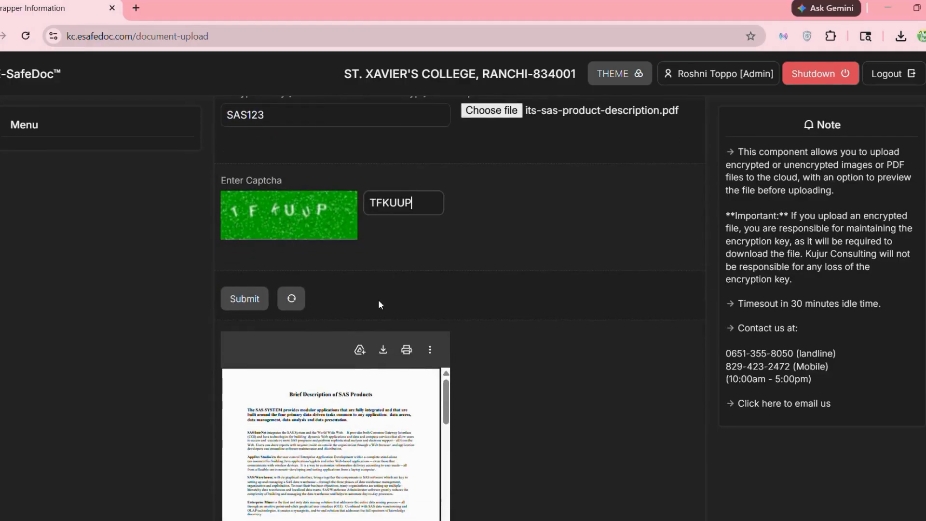
click(243, 298)
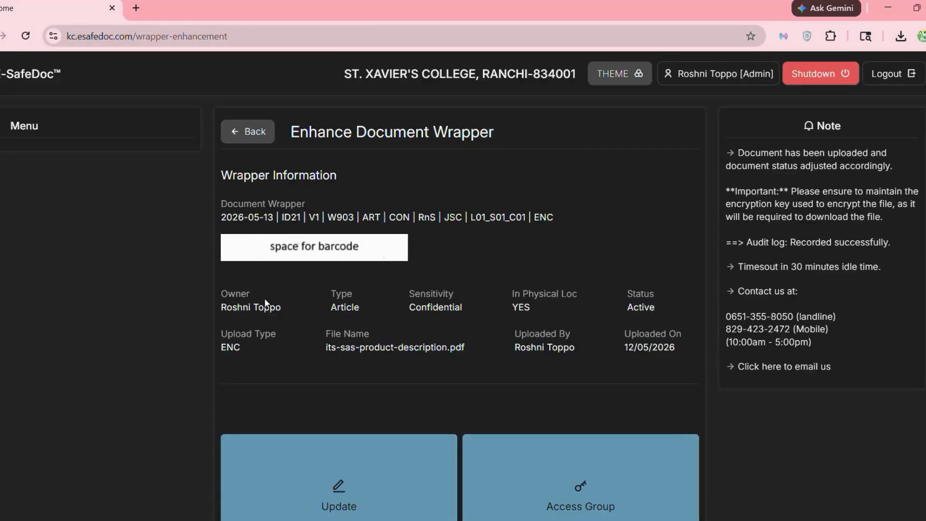
- Open the wrapper's Email Notification page
scroll(349, 349, down, 10)
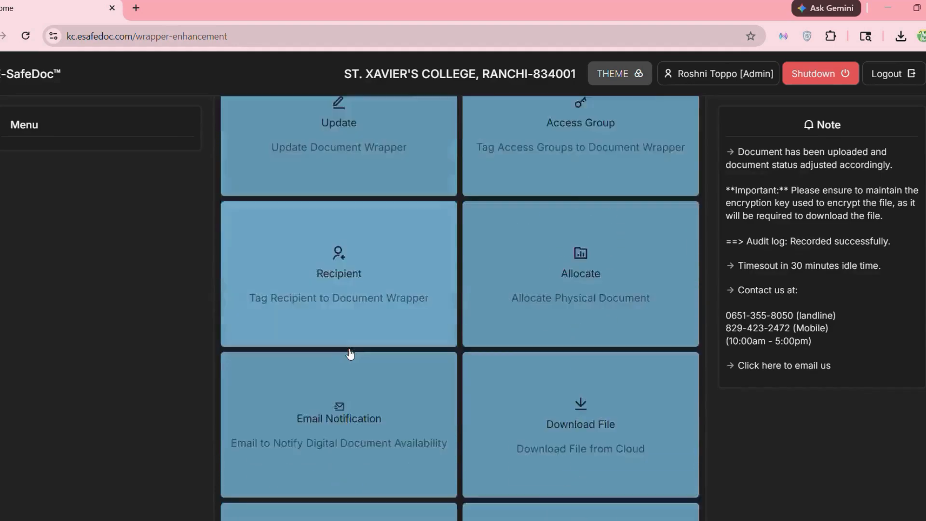
scroll(350, 354, down, 1)
scroll(351, 356, down, 1)
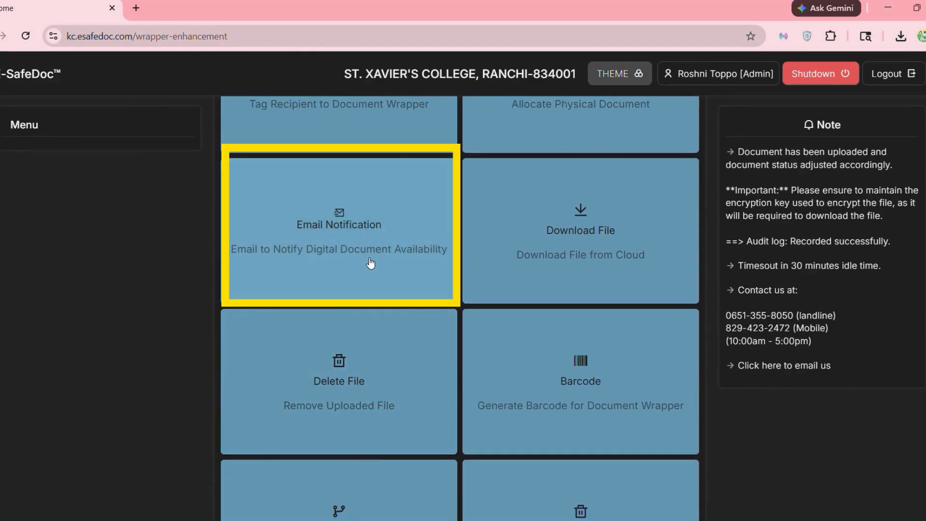
click(370, 263)
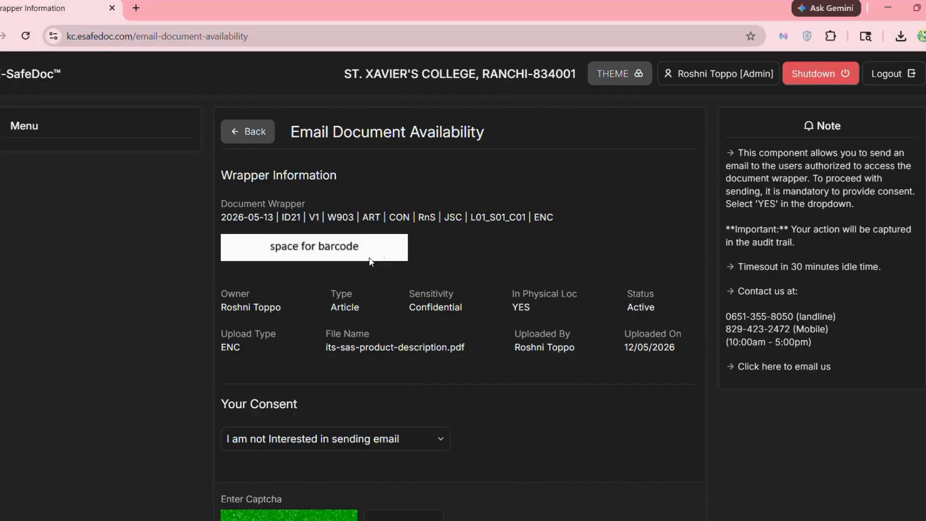
- Set email consent to 'I agree to send email' and enter the captcha
scroll(370, 261, down, 3)
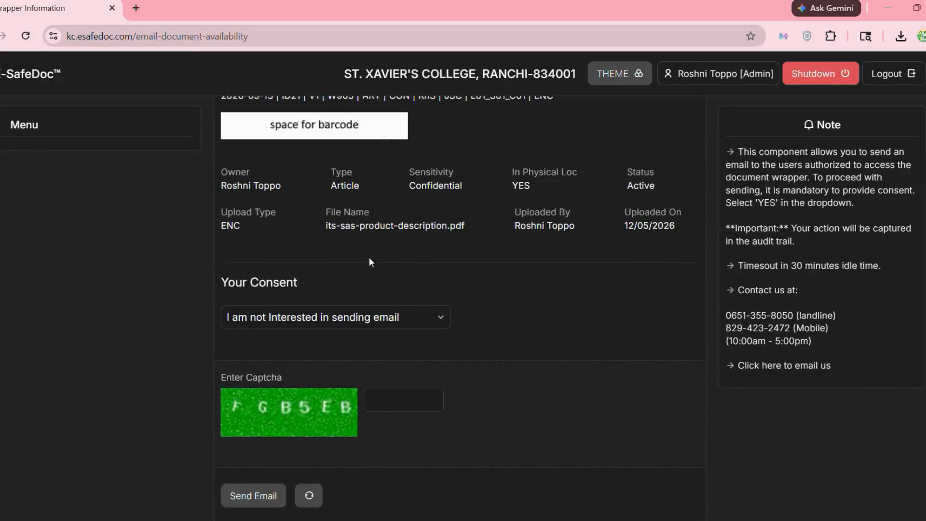
scroll(370, 261, down, 1)
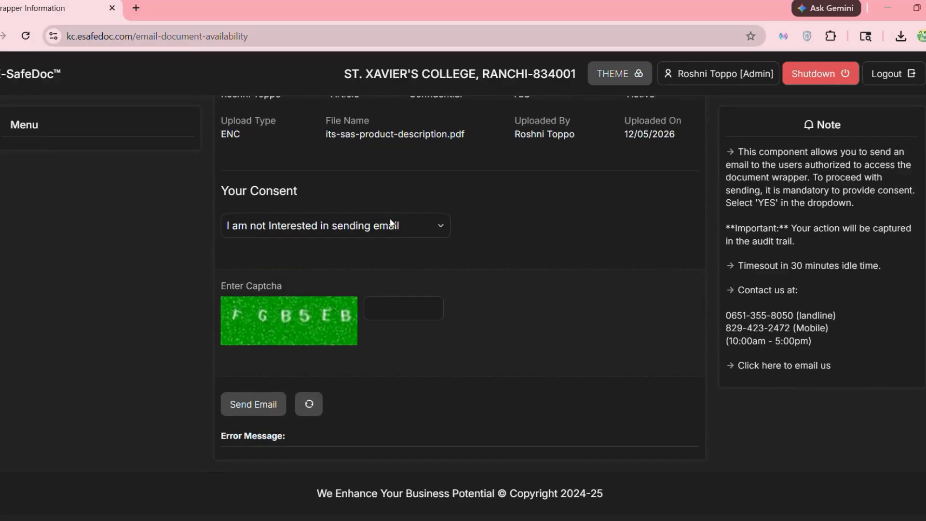
click(391, 223)
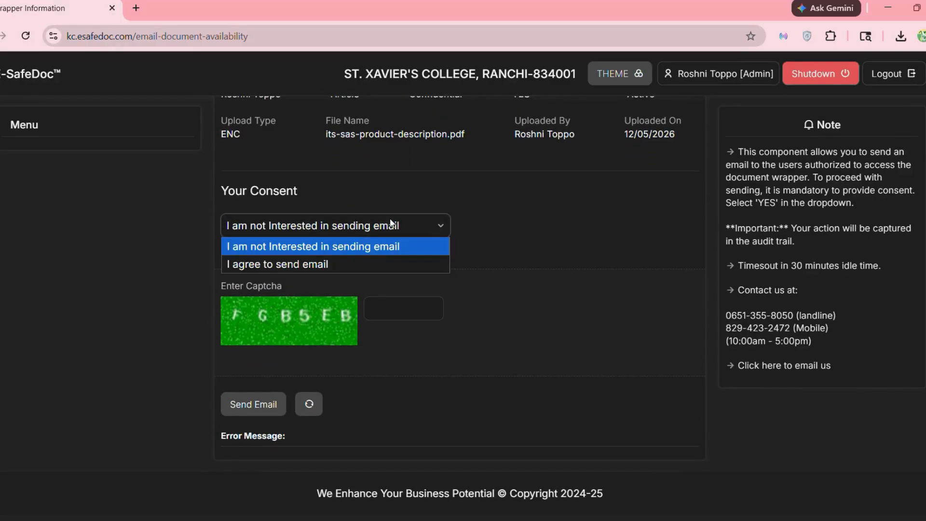
click(330, 265)
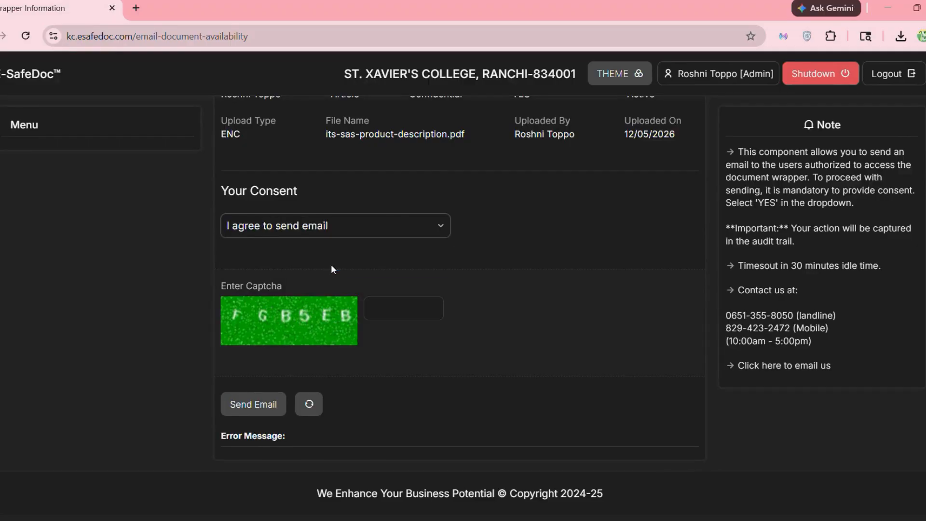
click(399, 312)
text(FGB)
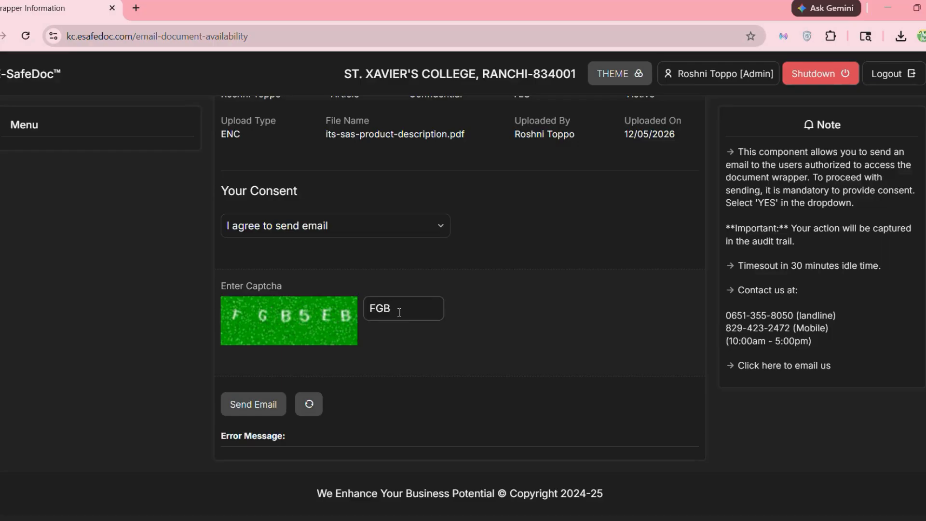
text(5EB)
- Send the document availability email
click(257, 414)
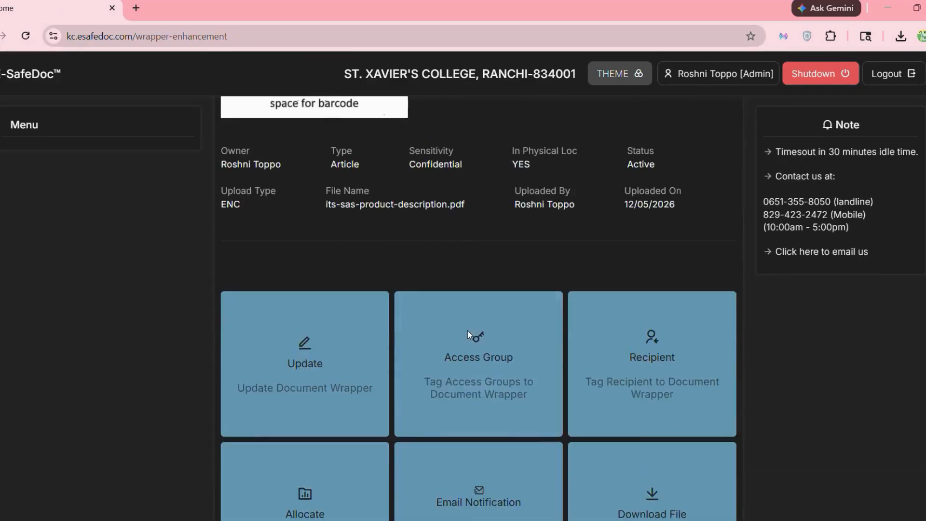
scroll(470, 328, down, 5)
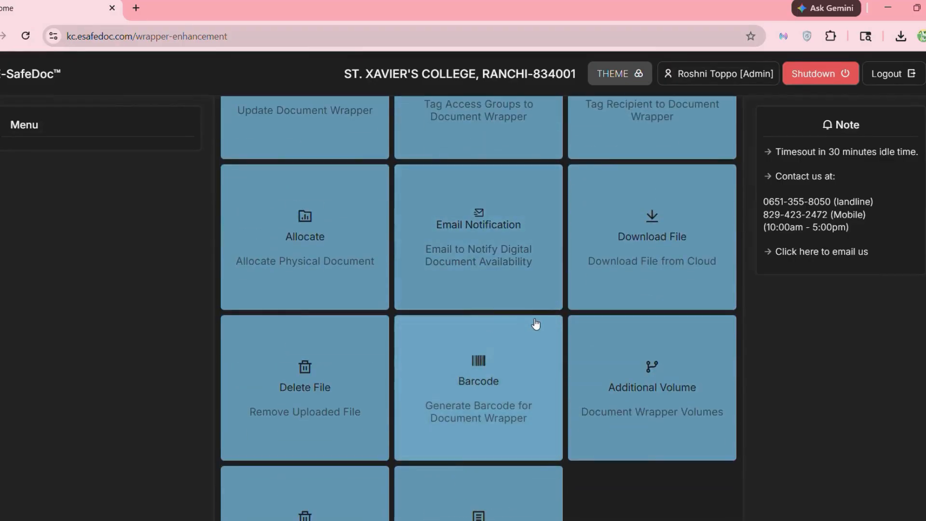
scroll(569, 303, down, 1)
- On the wrapper's Download File page, submit the file's encryption key and the captcha
click(656, 217)
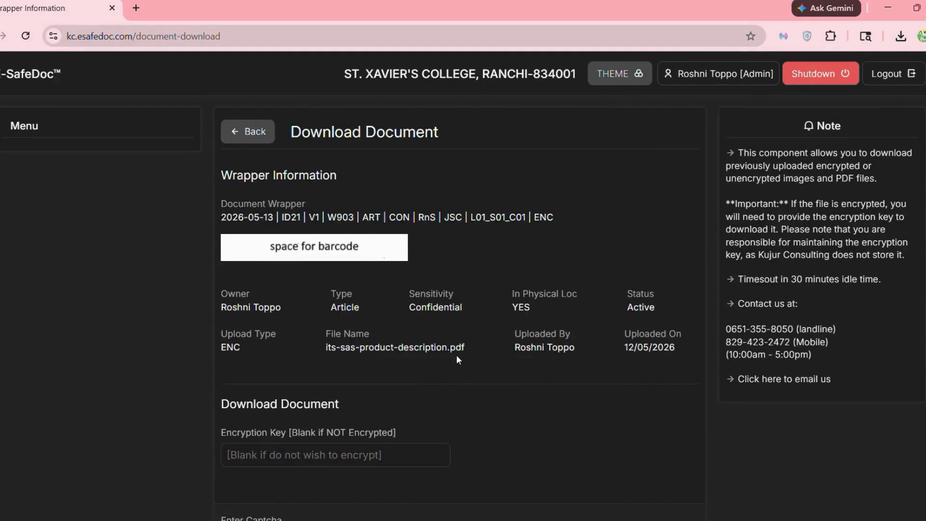
scroll(457, 357, down, 5)
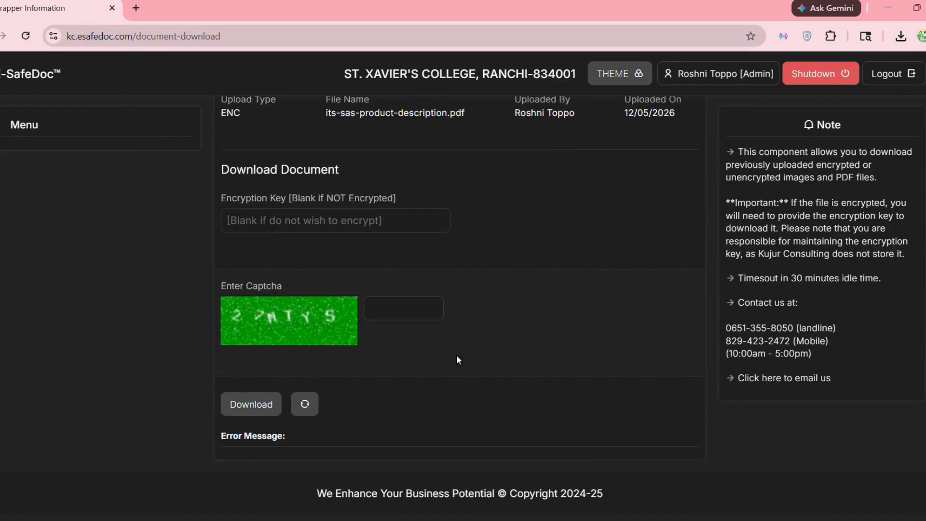
click(273, 218)
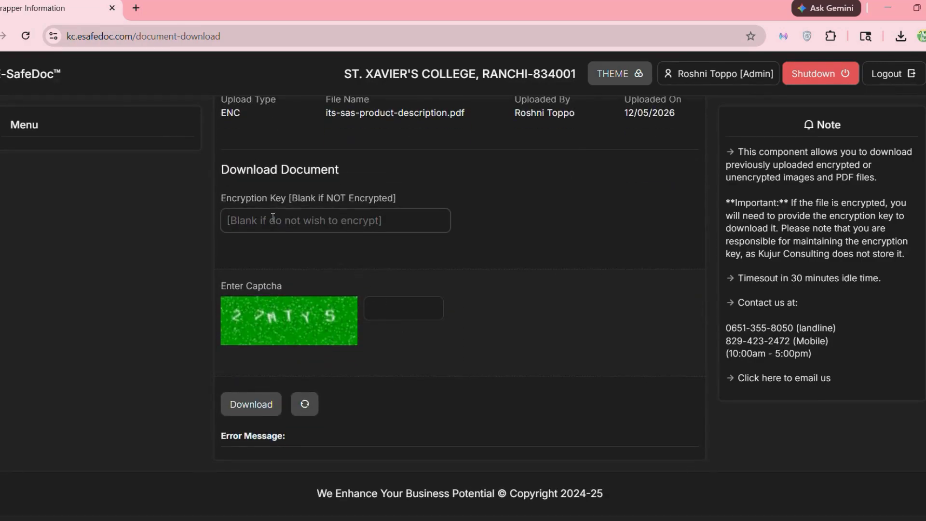
text(SAS123)
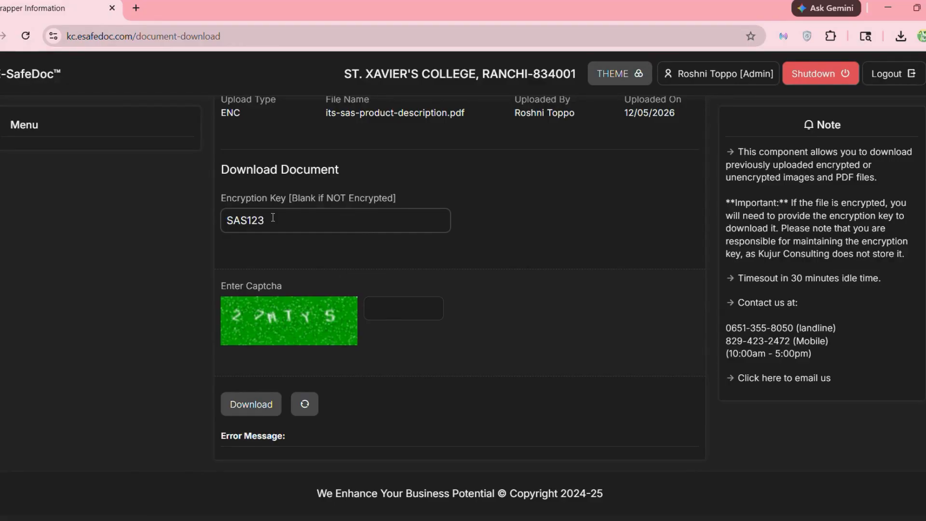
click(415, 306)
text(27)
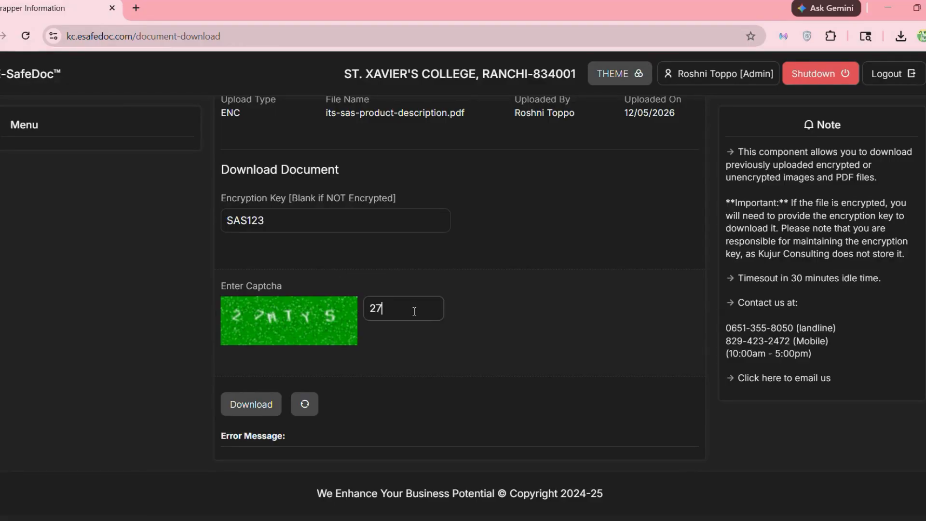
text(MTYS)
click(250, 407)
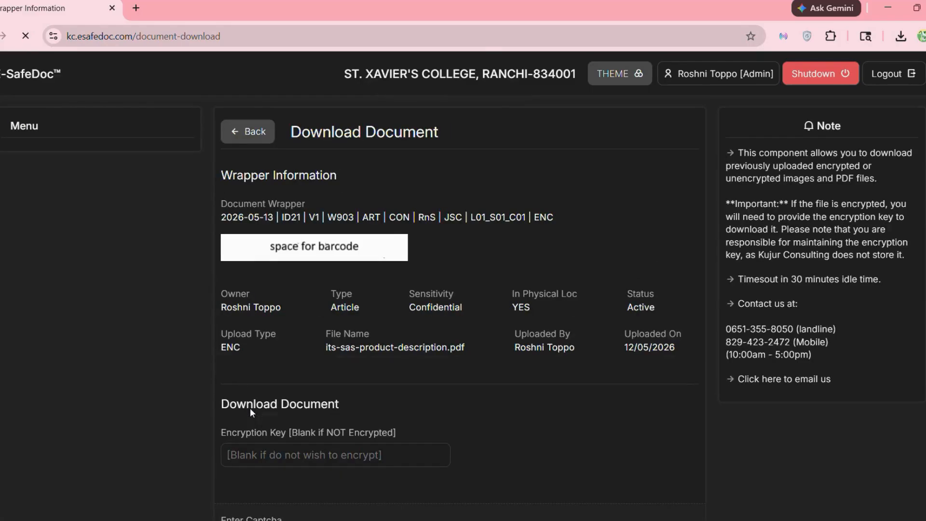
- Save the decrypted its-sas-product-description.pdf (34.1 KB) to the computer
scroll(250, 410, down, 6)
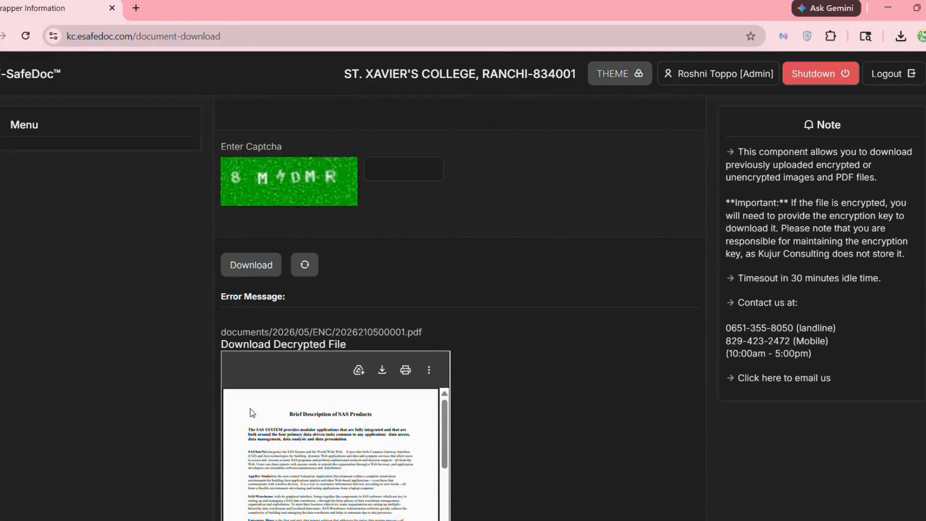
scroll(358, 336, down, 3)
scroll(362, 331, up, 3)
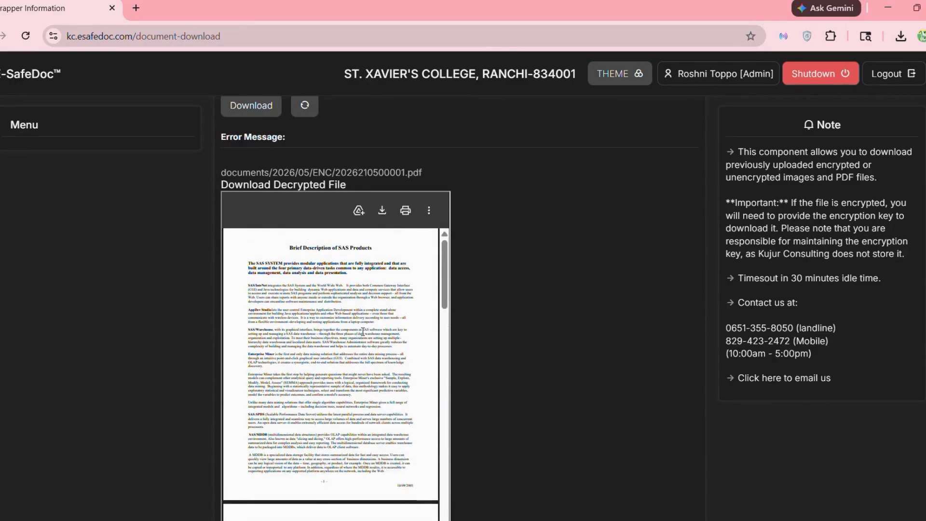
click(253, 186)
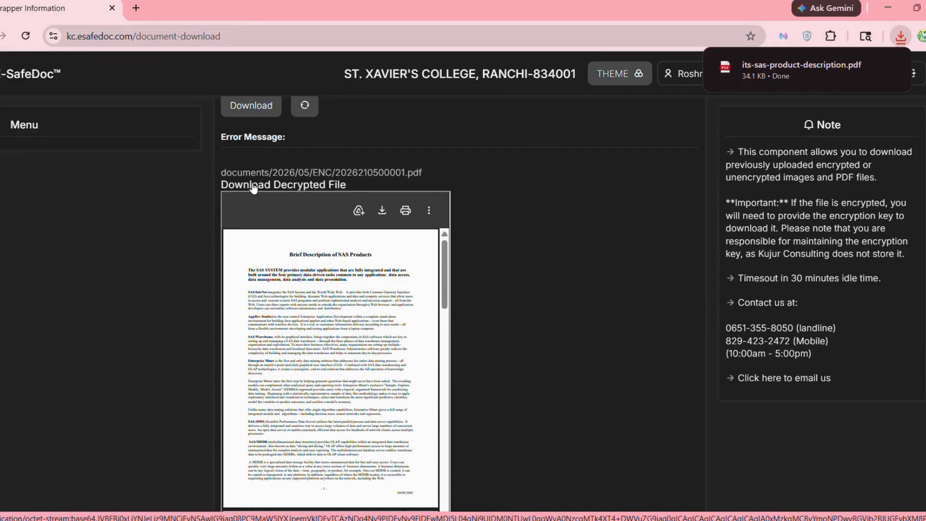
scroll(253, 187, up, 10)
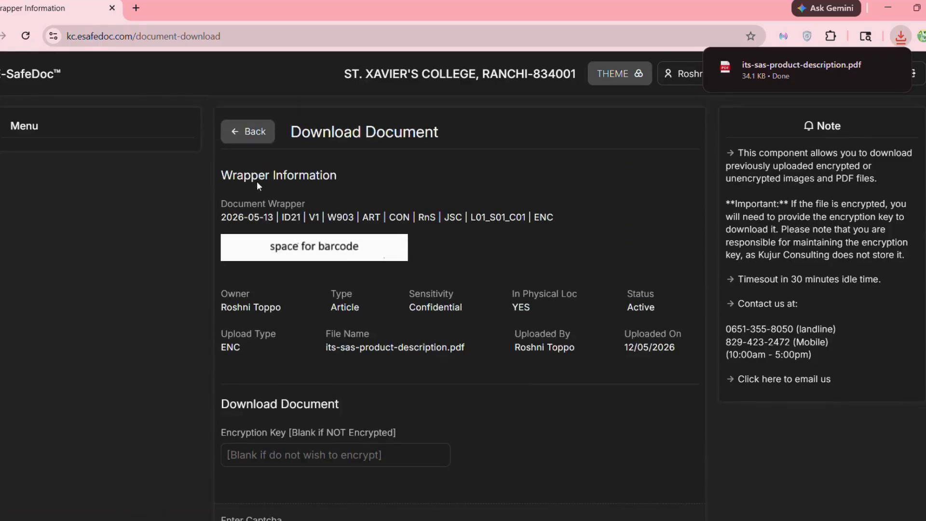
- Go back to Enhance Document Wrapper and scroll down toward the Additional Volume tile
click(251, 135)
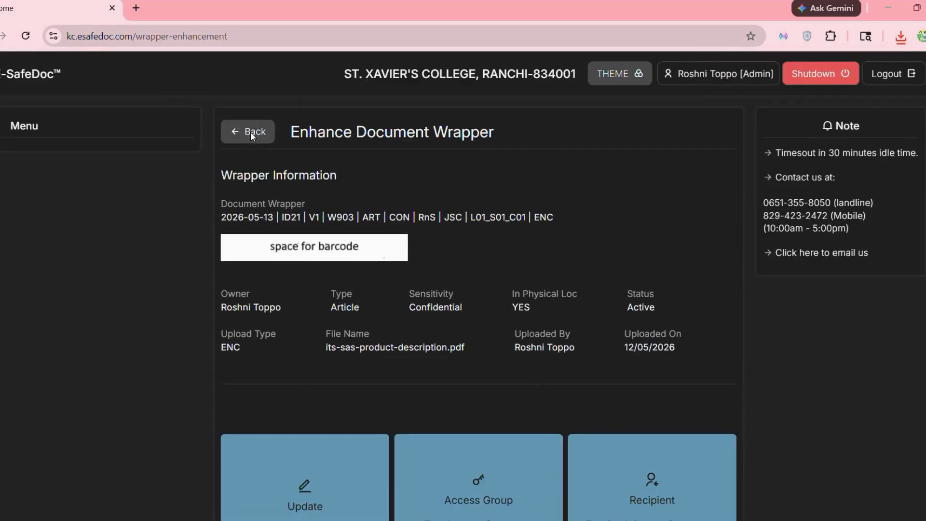
scroll(487, 365, down, 6)
scroll(475, 366, down, 5)
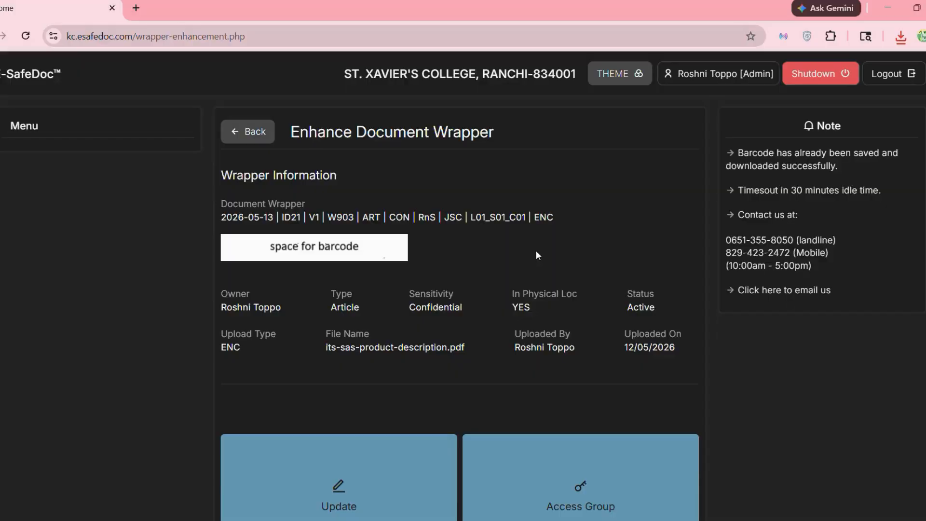
scroll(537, 251, down, 3)
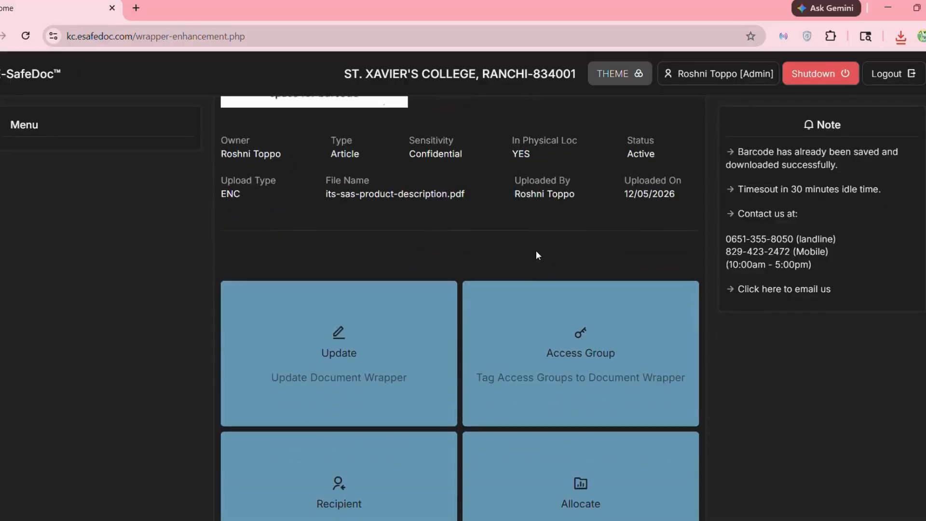
scroll(536, 252, down, 10)
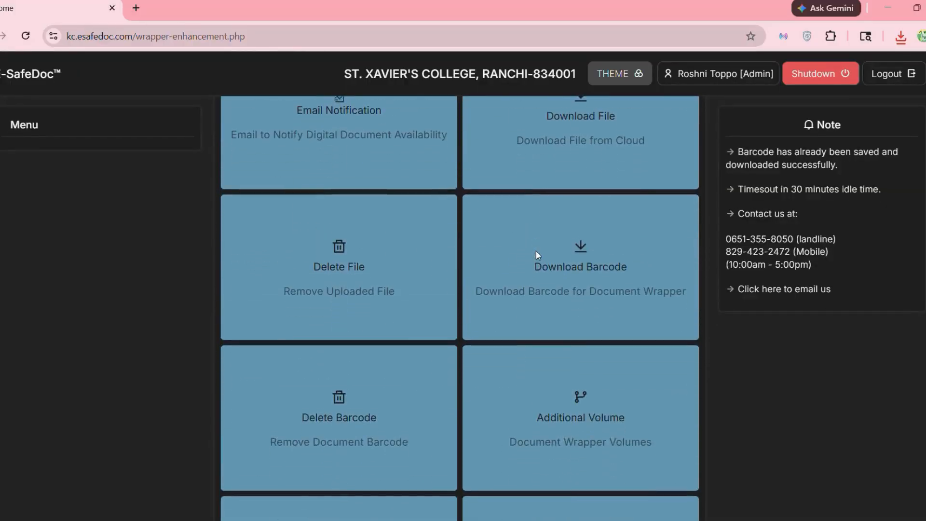
scroll(537, 252, down, 4)
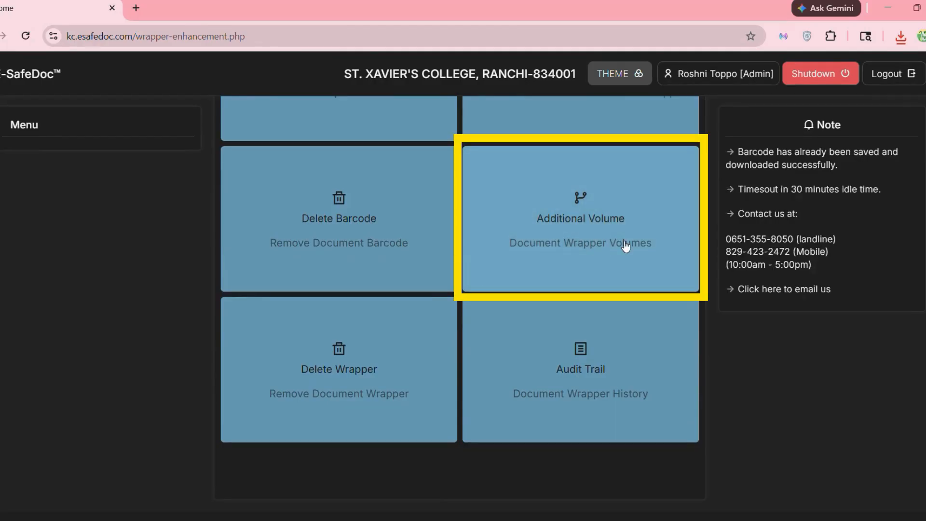
- Set Additional Volume to YES and submit with the captcha to create volume V2 of wrapper 2026521
click(625, 245)
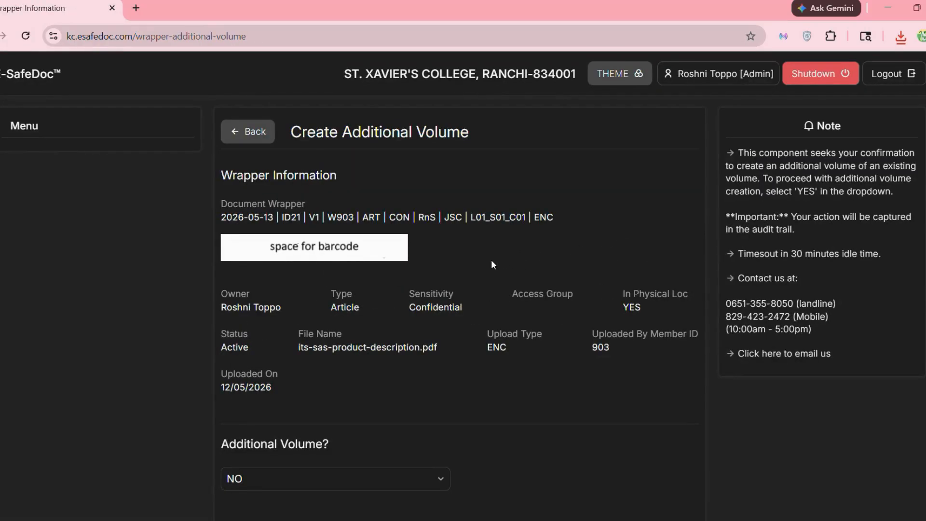
scroll(492, 263, down, 1)
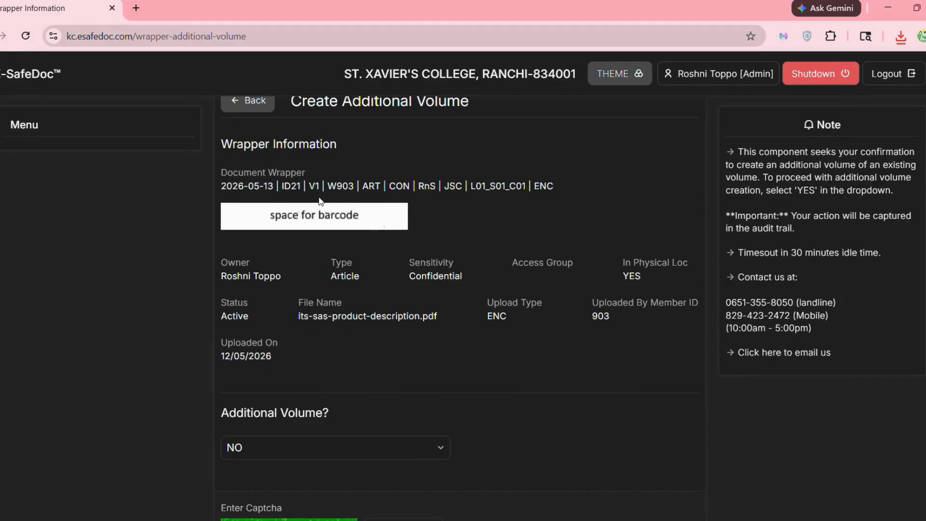
scroll(372, 313, down, 3)
click(379, 312)
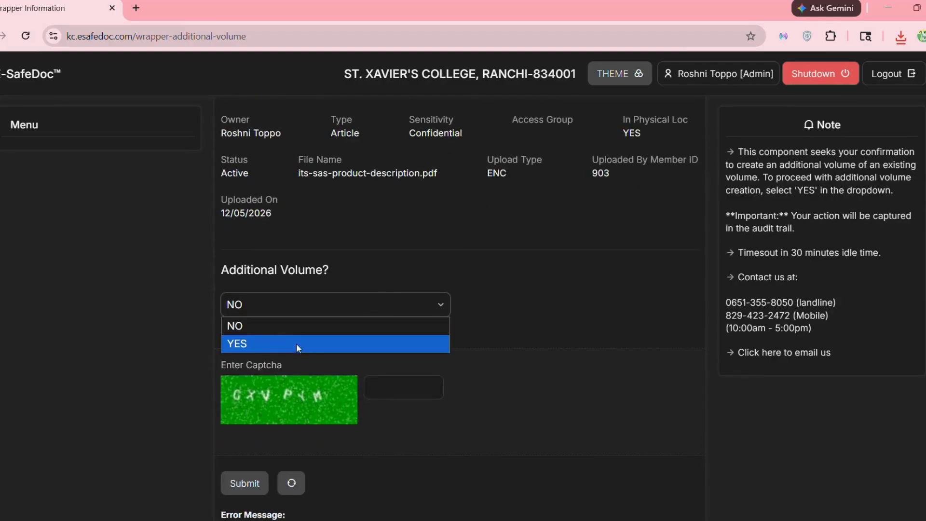
click(288, 346)
scroll(288, 346, down, 1)
click(384, 338)
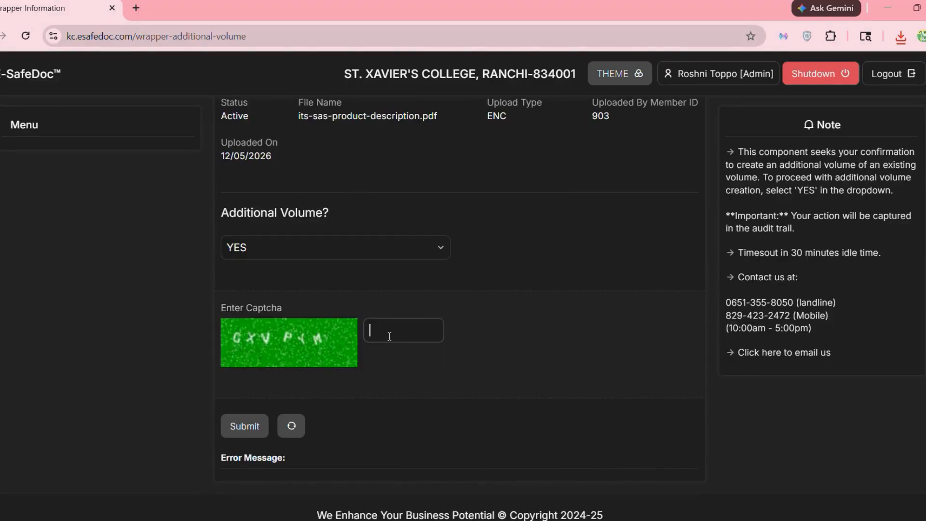
text(GXVPYM)
click(244, 424)
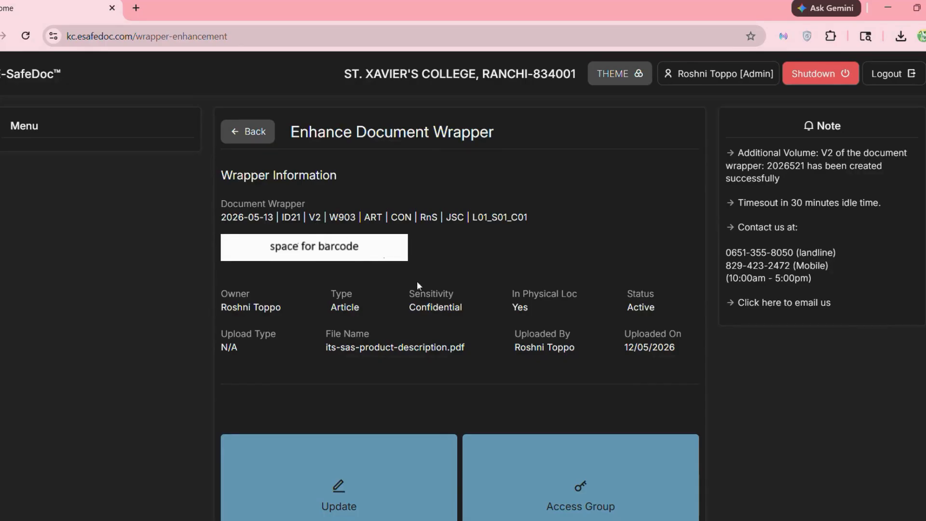
scroll(470, 358, down, 5)
scroll(470, 361, down, 6)
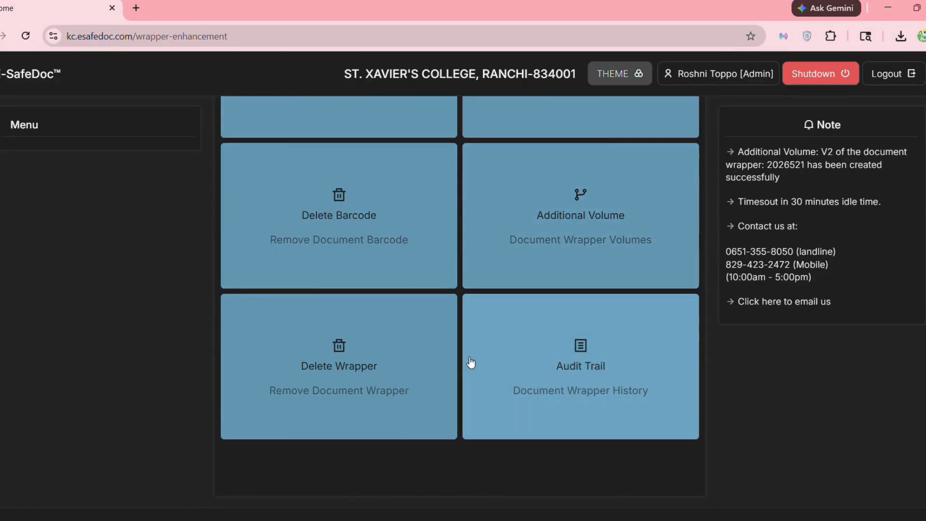
scroll(471, 363, down, 1)
click(580, 345)
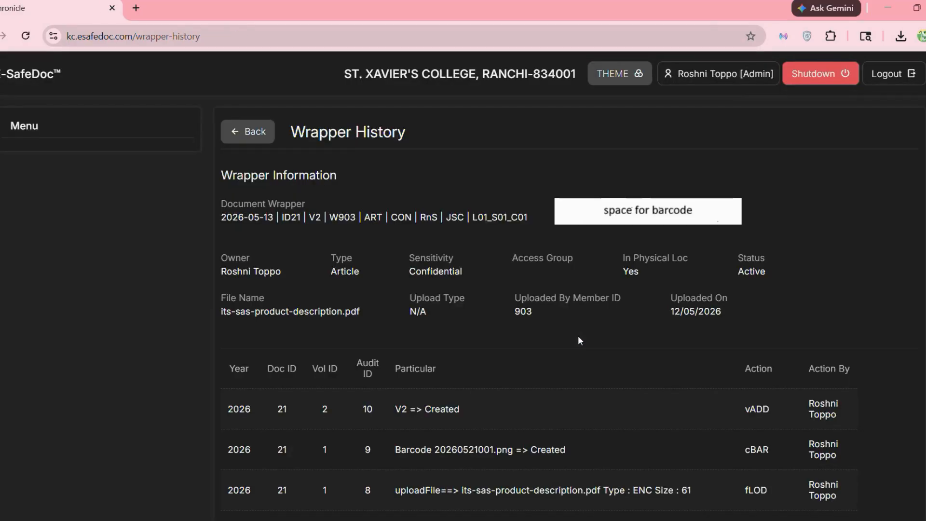
scroll(578, 338, down, 2)
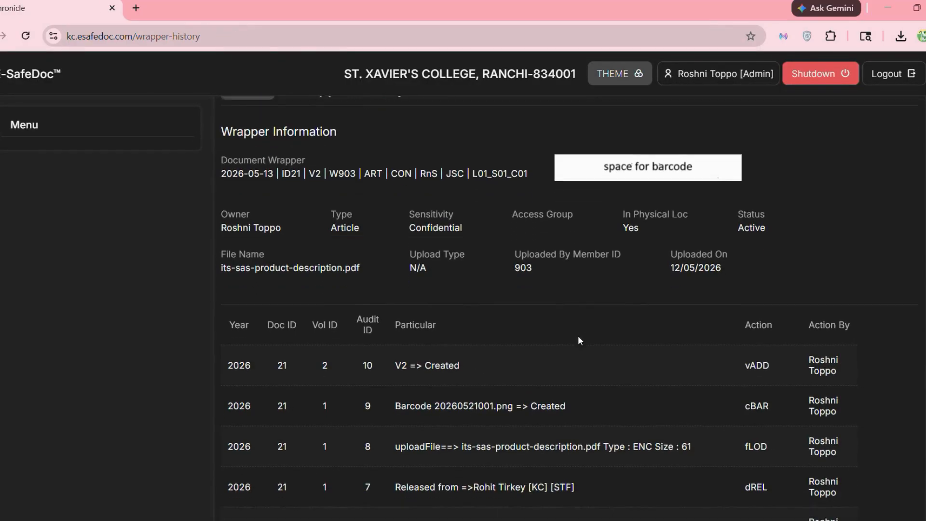
scroll(578, 340, down, 3)
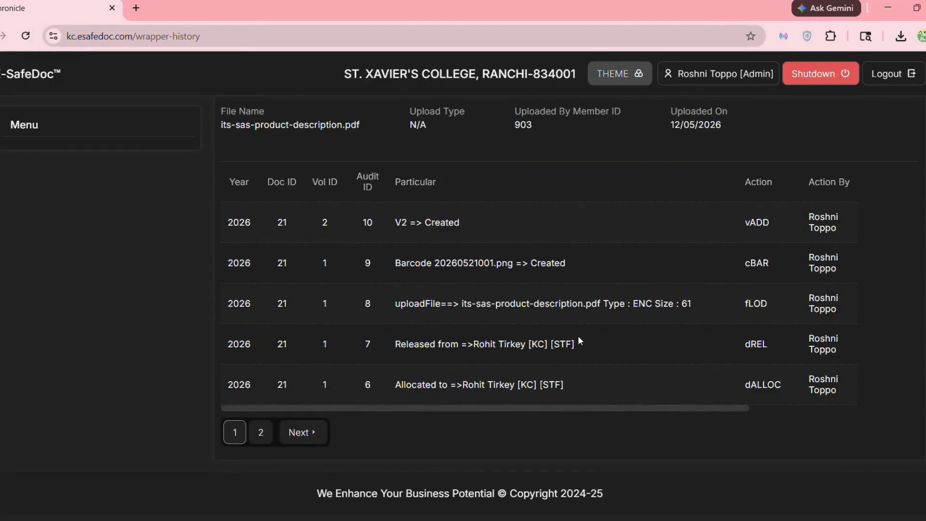
scroll(578, 340, up, 3)
scroll(578, 341, down, 3)
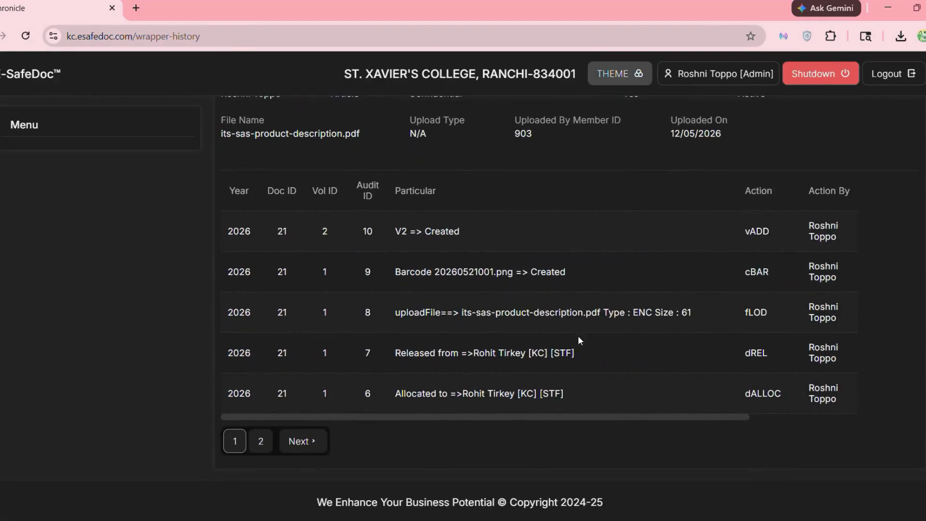
scroll(579, 339, down, 1)
drag(583, 410, 733, 409)
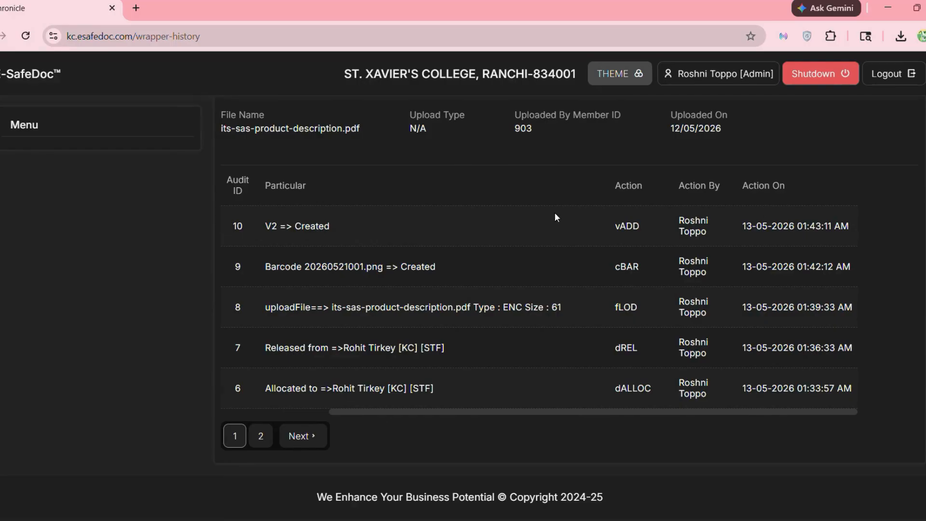
scroll(554, 213, up, 4)
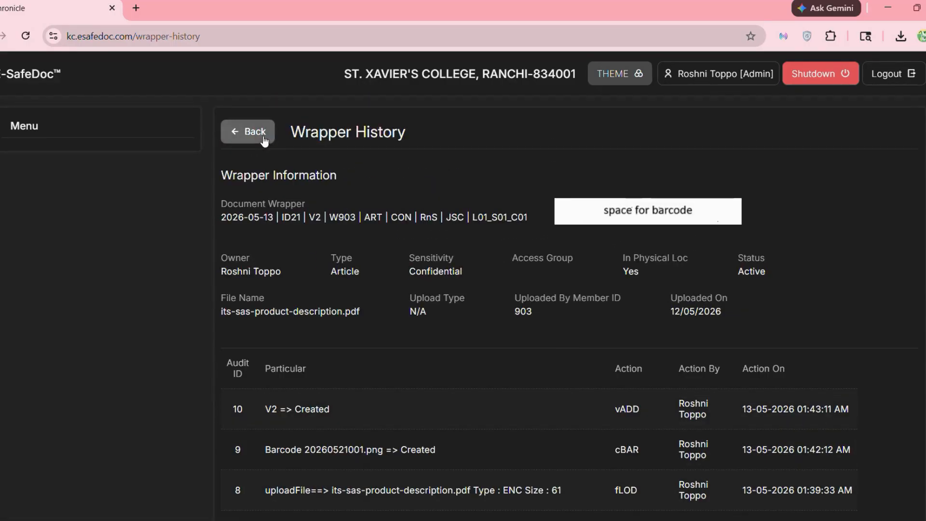
click(264, 139)
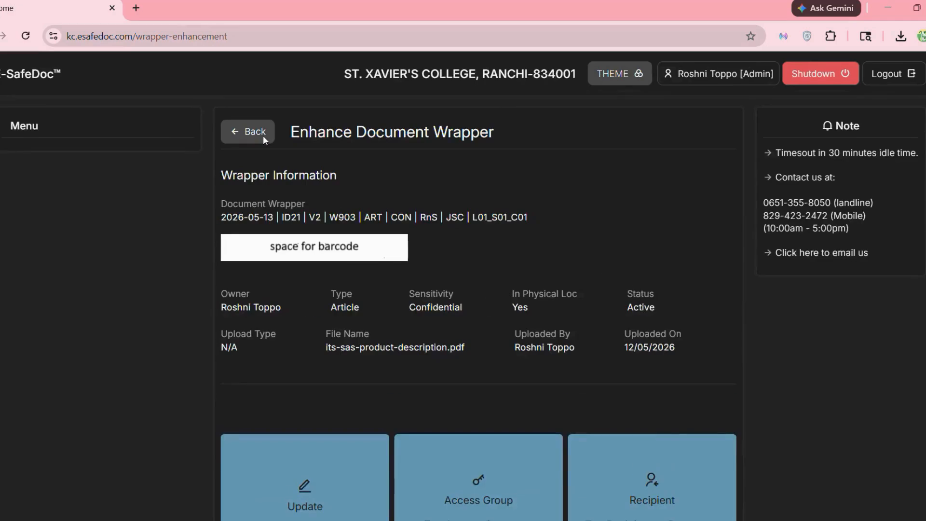
- Go back through the search results and Process Manager to the Welcome usage report
click(263, 138)
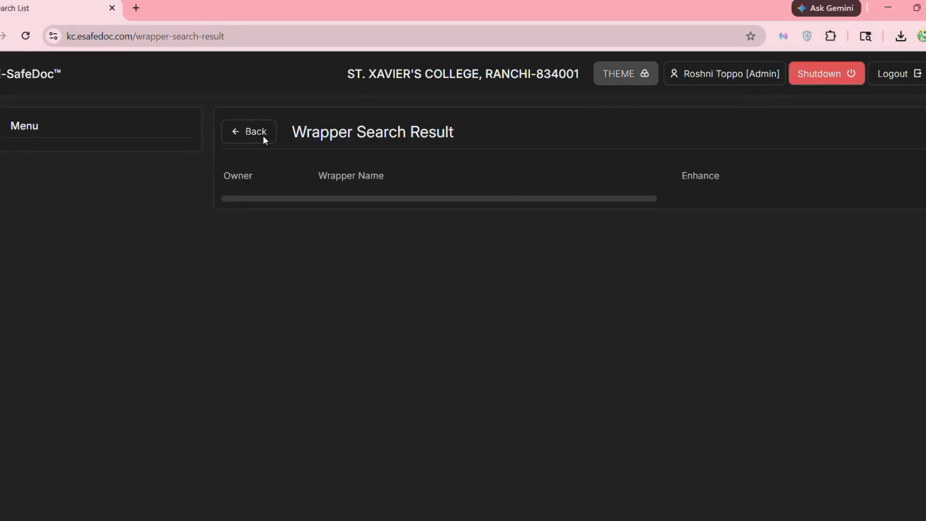
click(264, 139)
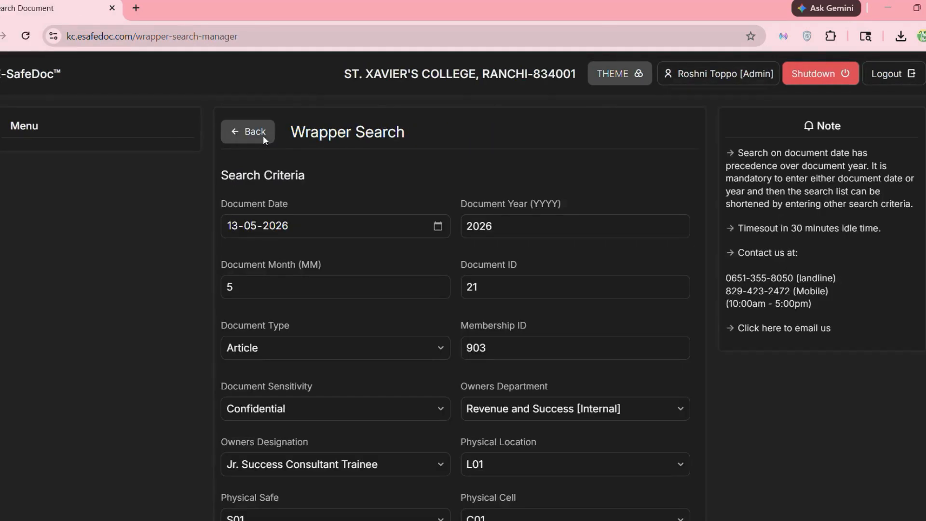
click(263, 139)
click(262, 135)
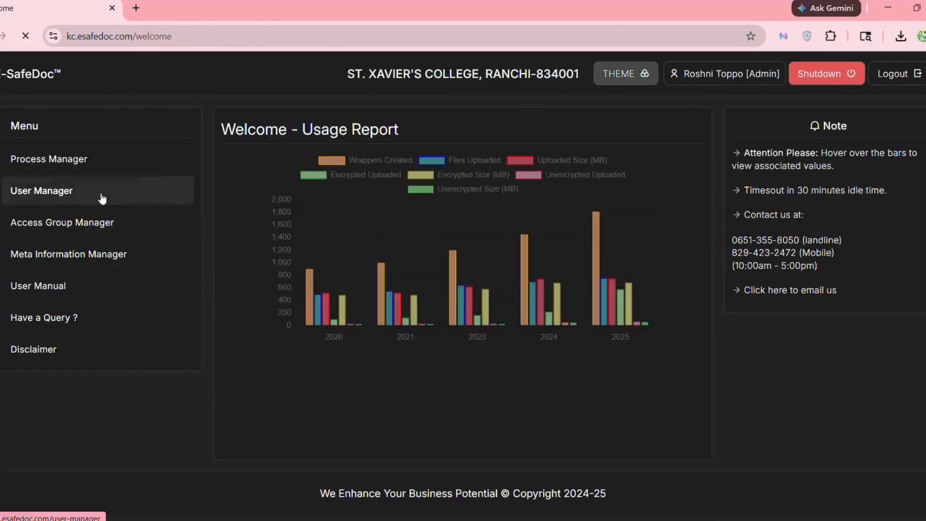
- Check active user sessions under User Manager, return to Welcome, and open a new browser tab
click(100, 193)
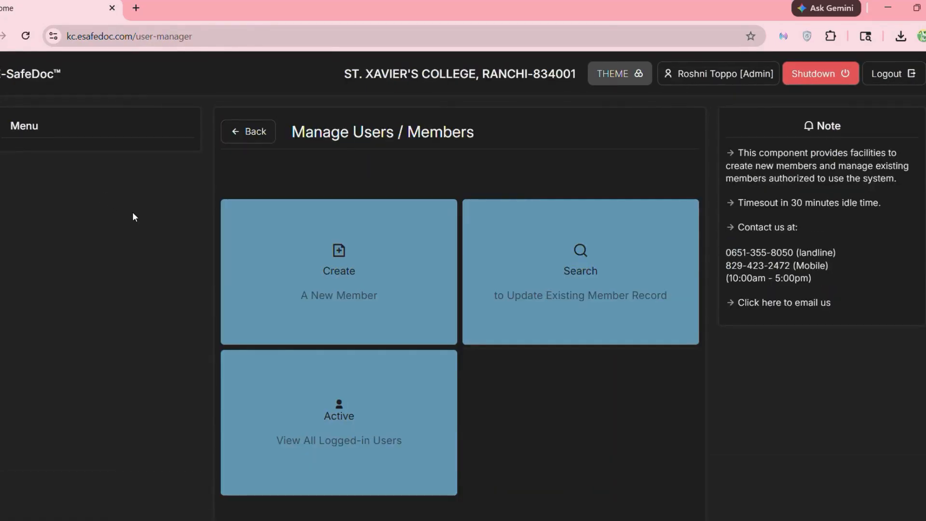
click(316, 406)
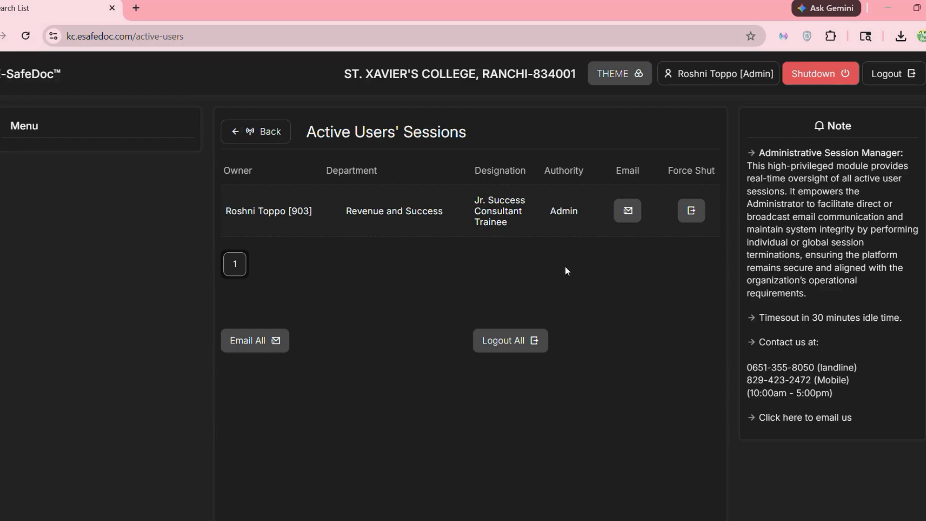
click(258, 132)
click(259, 132)
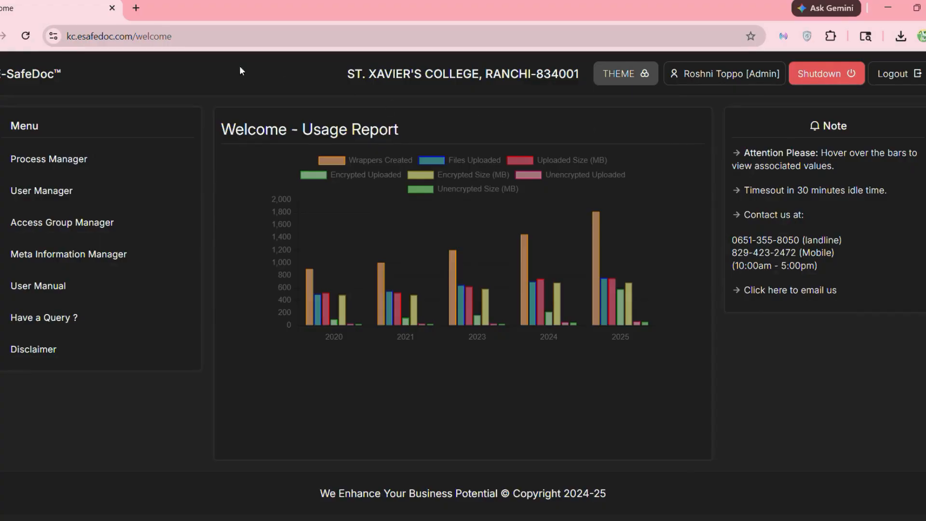
click(136, 8)
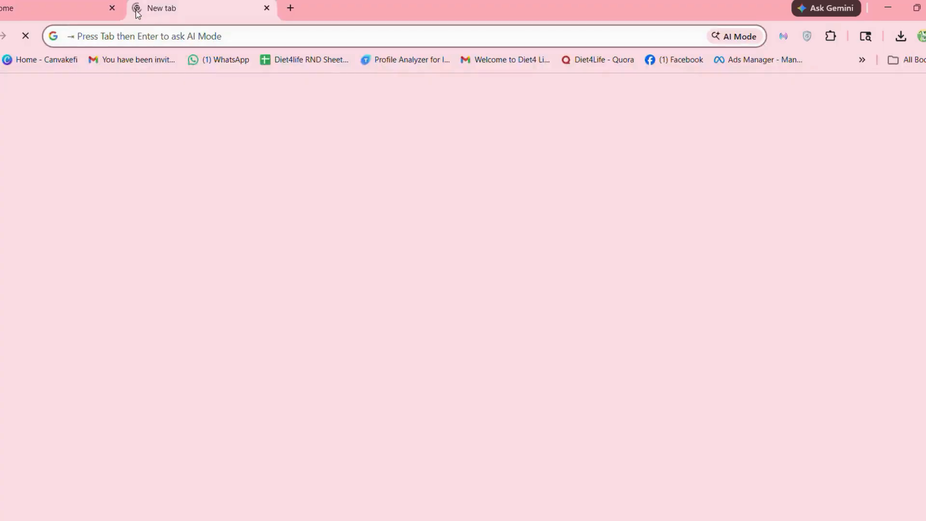
- Load esafedoc.com/builtNext from the 'BUIL' address suggestion and scroll to the Custom Sanctuary pricing plans
click(145, 35)
text(BUI)
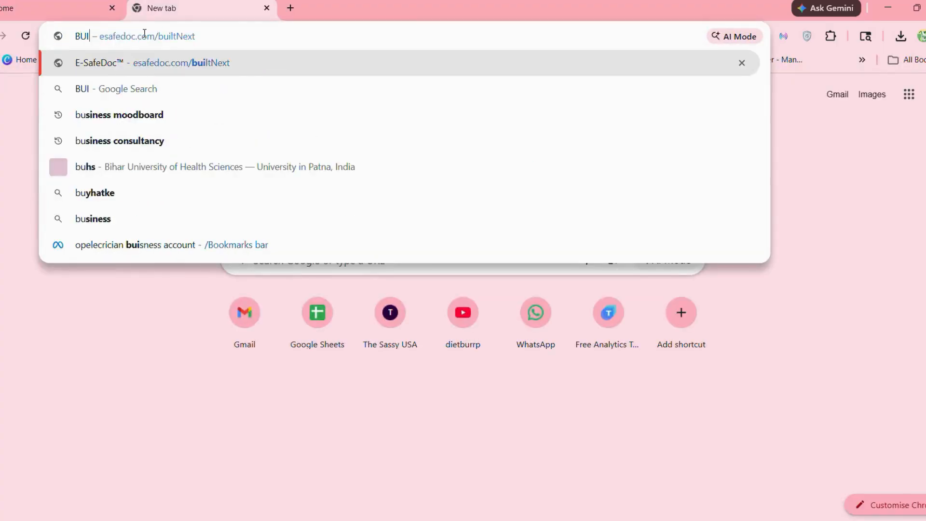
text(L)
click(111, 244)
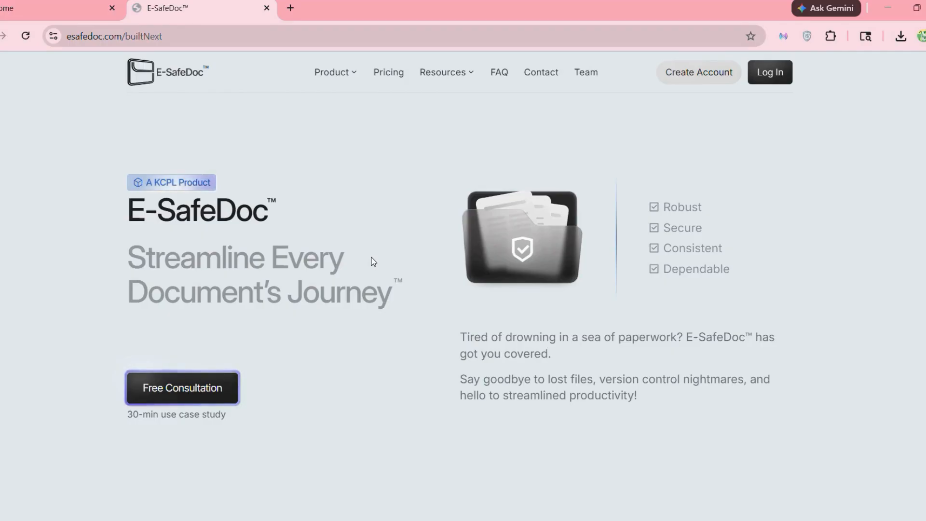
scroll(373, 261, down, 2)
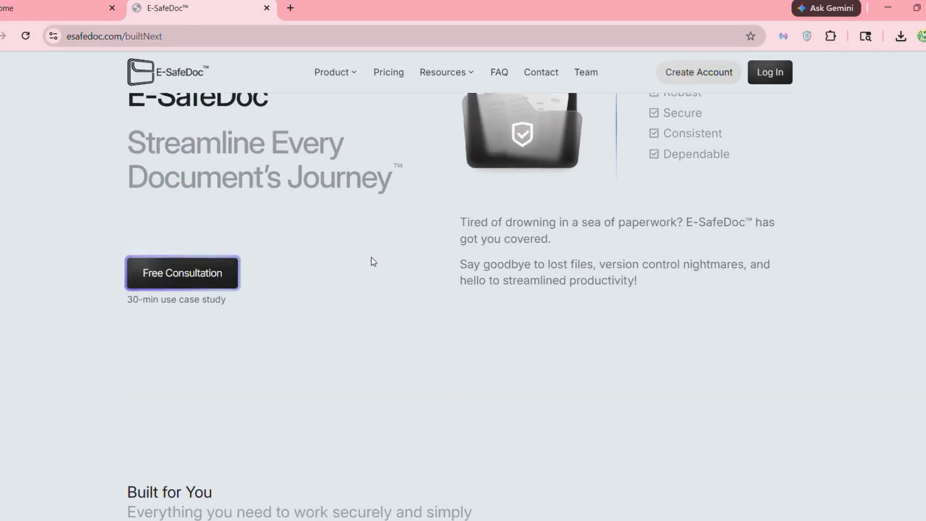
scroll(373, 261, down, 20)
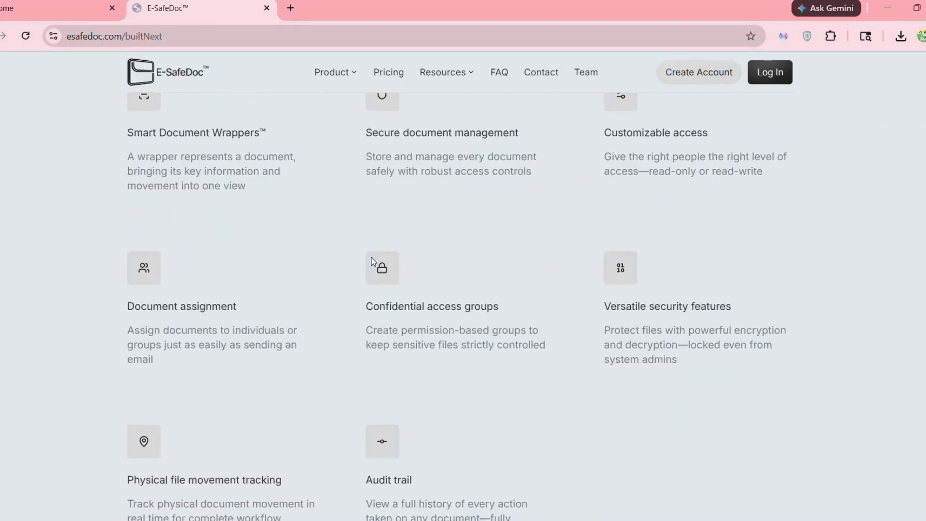
scroll(373, 262, down, 11)
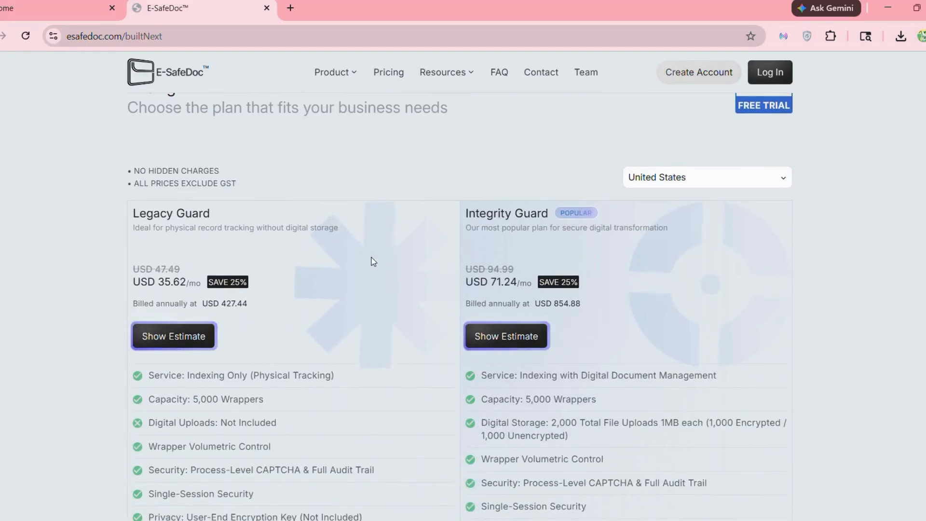
scroll(373, 261, down, 4)
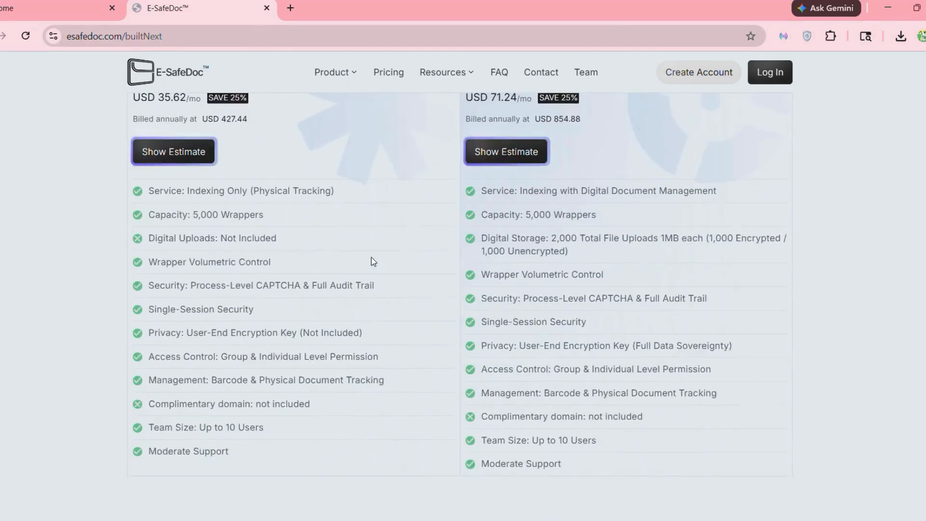
scroll(373, 261, down, 10)
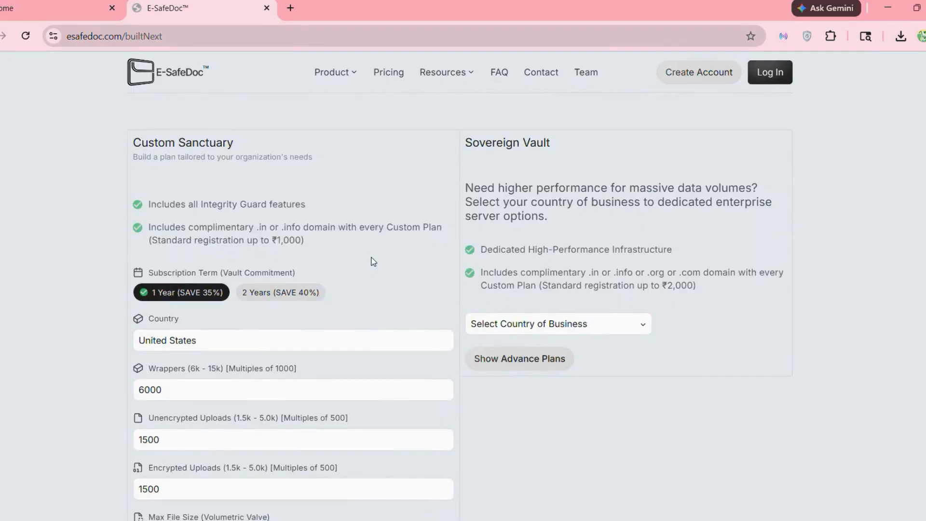
scroll(373, 261, down, 5)
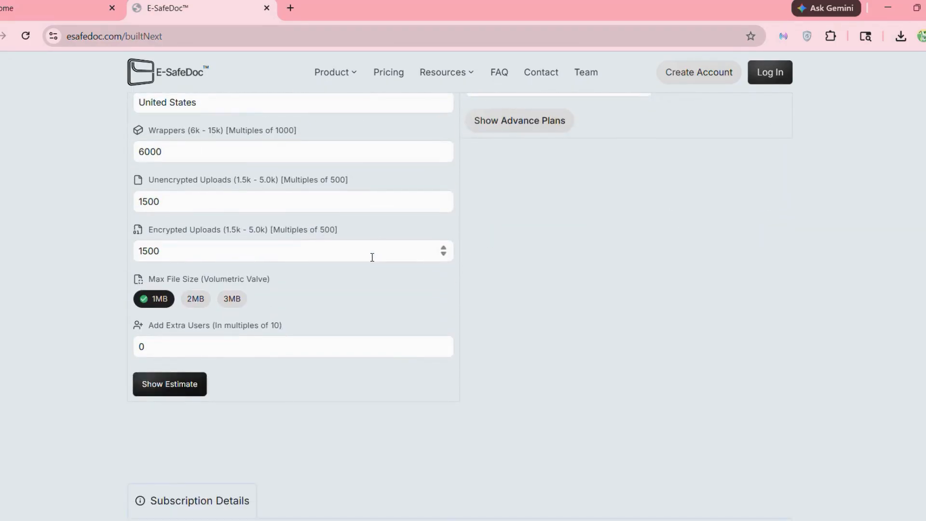